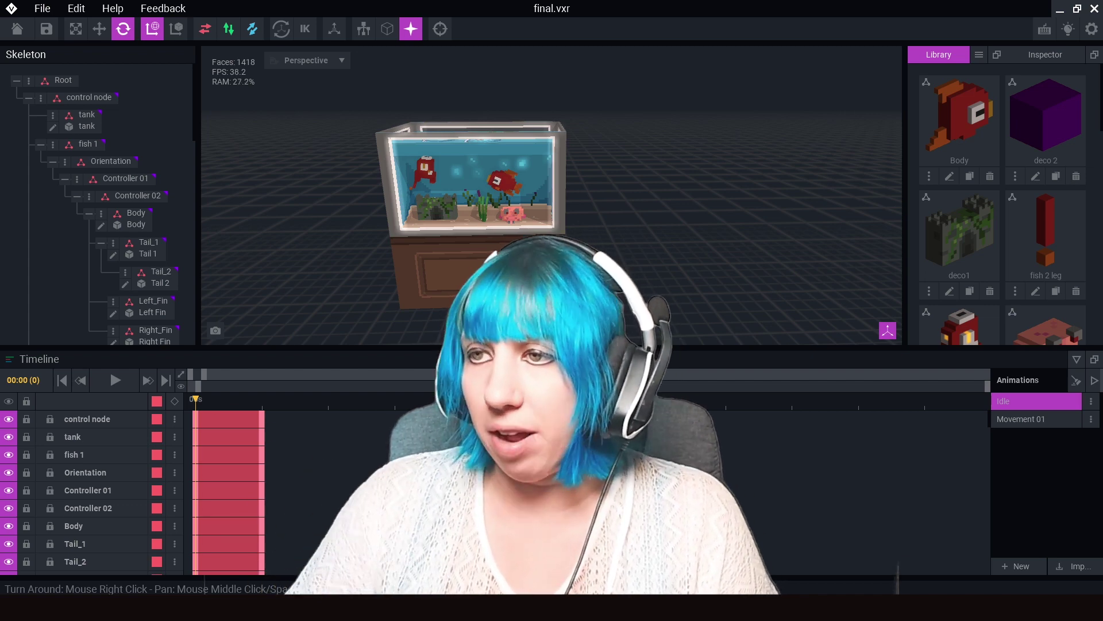
- Preview the Movement 01 animation on the fish tank, and reselect the Idle animation
right_drag(689, 258, 724, 261)
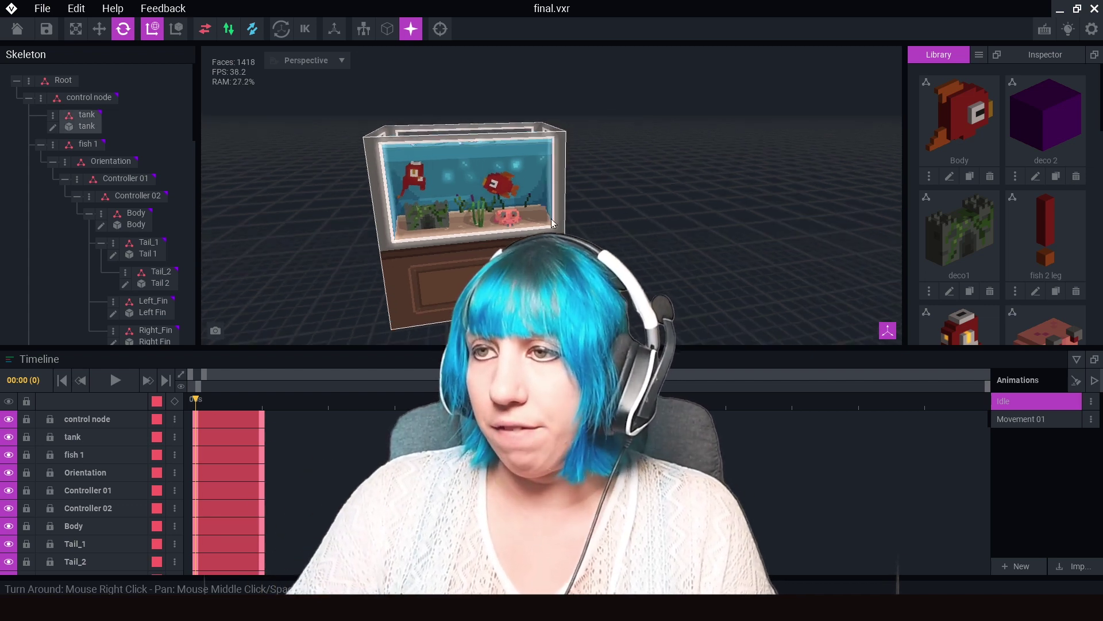
click(1060, 422)
click(115, 380)
key(space)
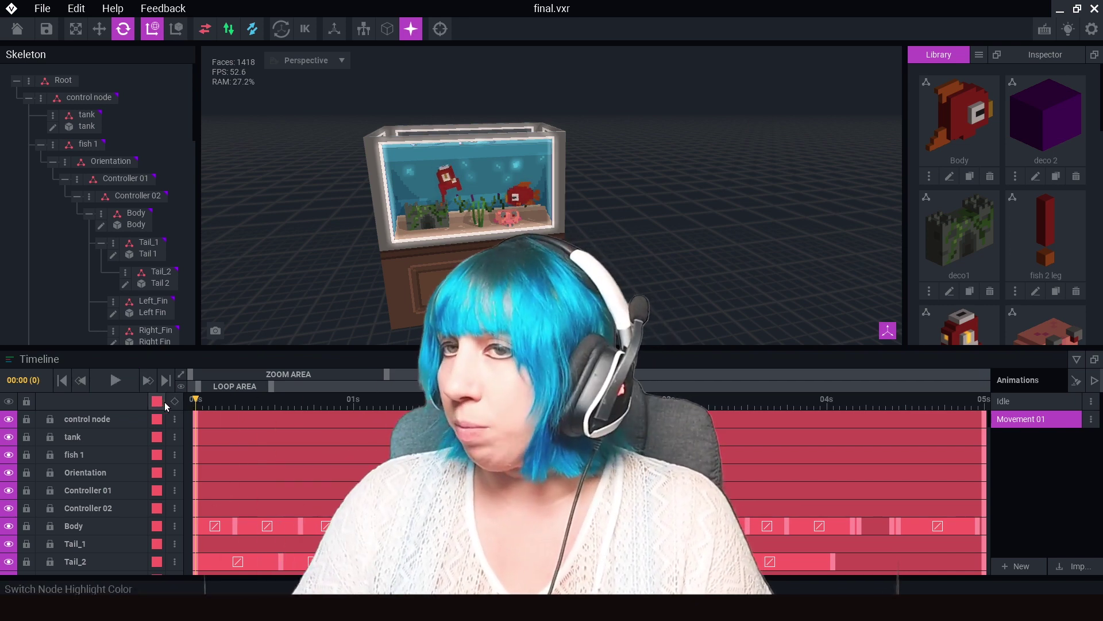
click(1016, 402)
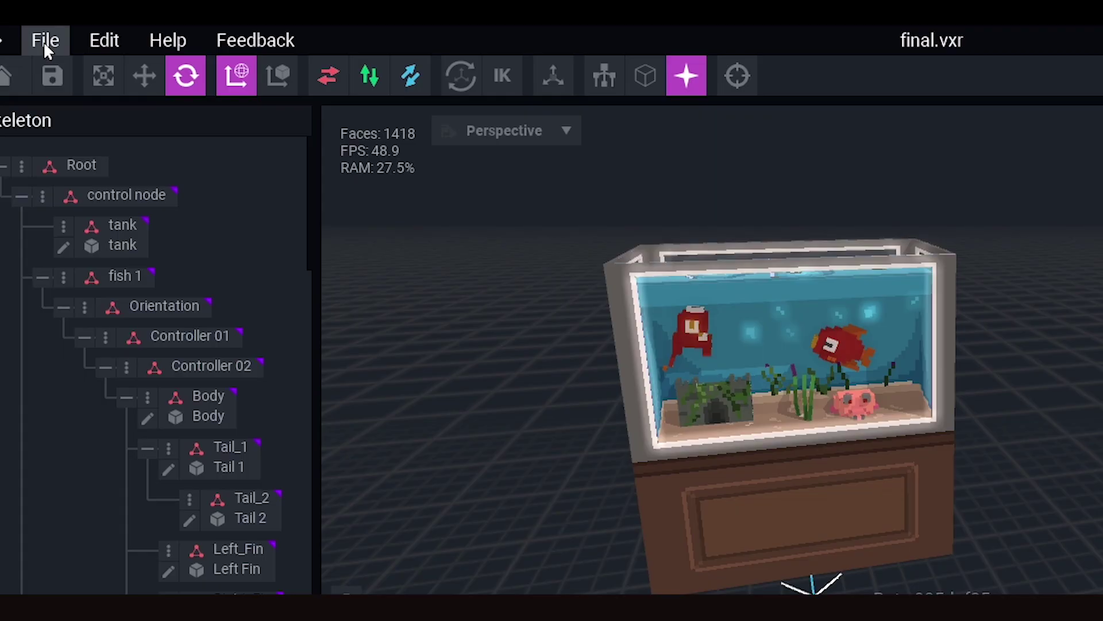
- Export the fish tank to the Marketplace with Idle as default animation and the second thumbnail in the upper row
click(42, 41)
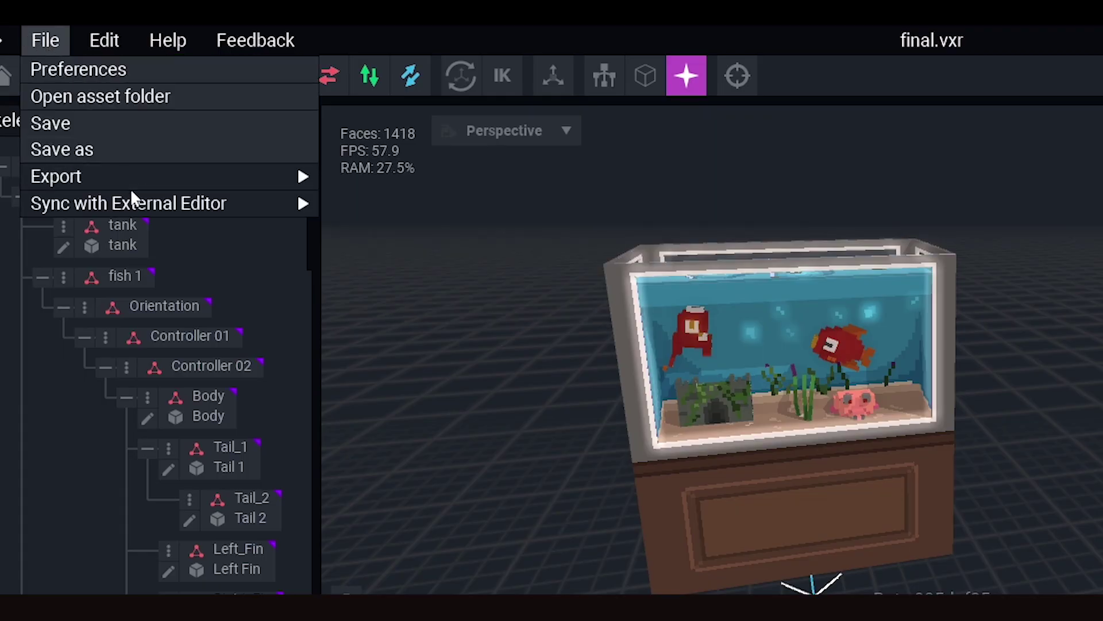
mouse_move(131, 182)
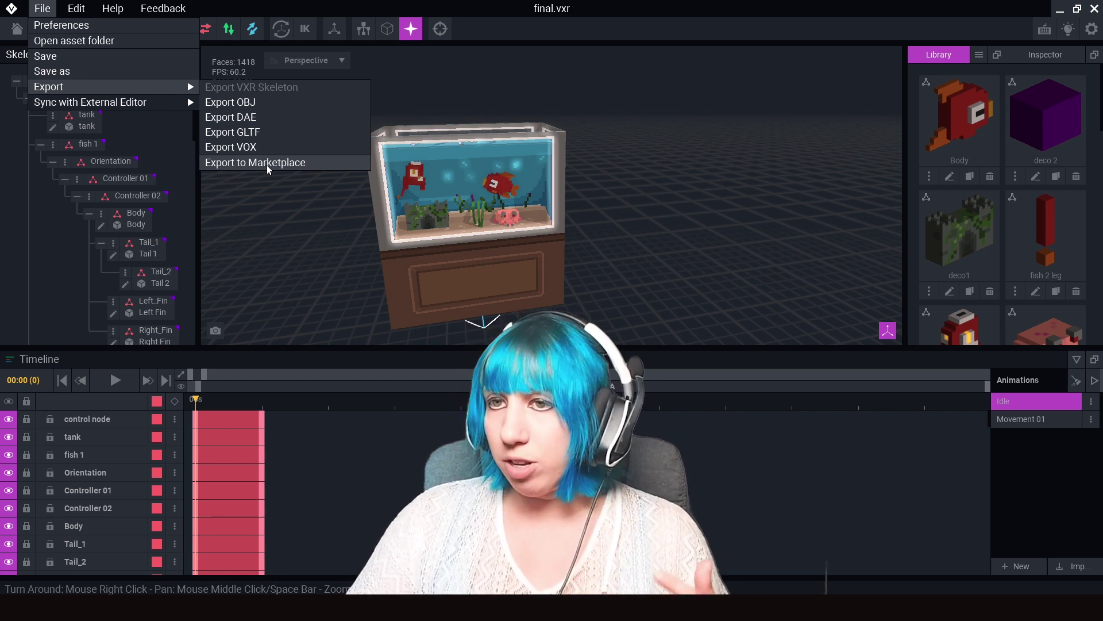
click(296, 161)
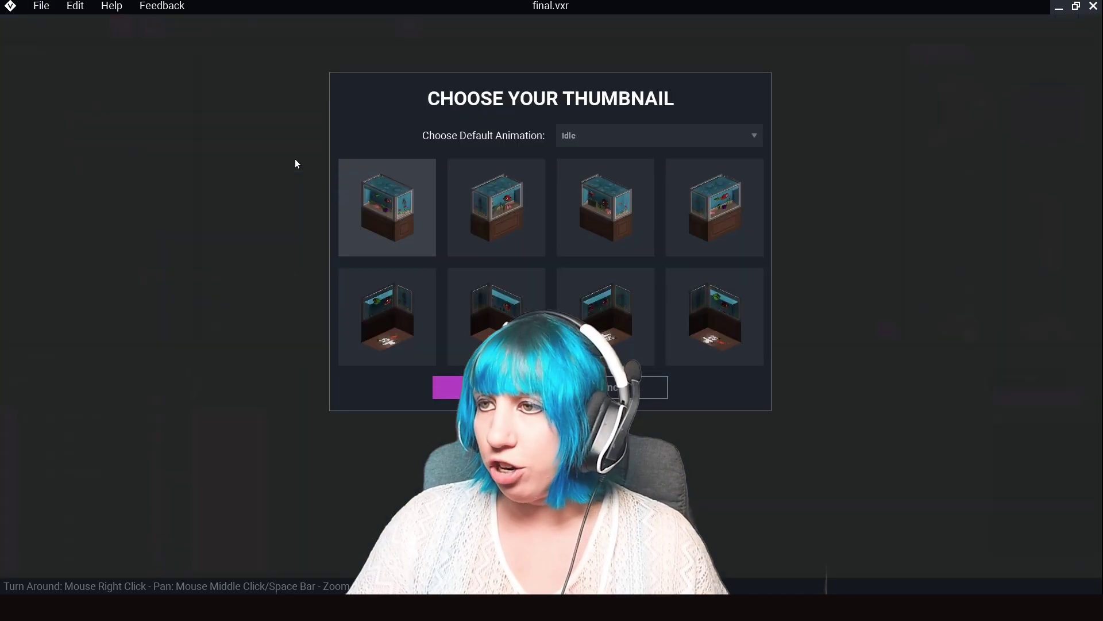
click(588, 139)
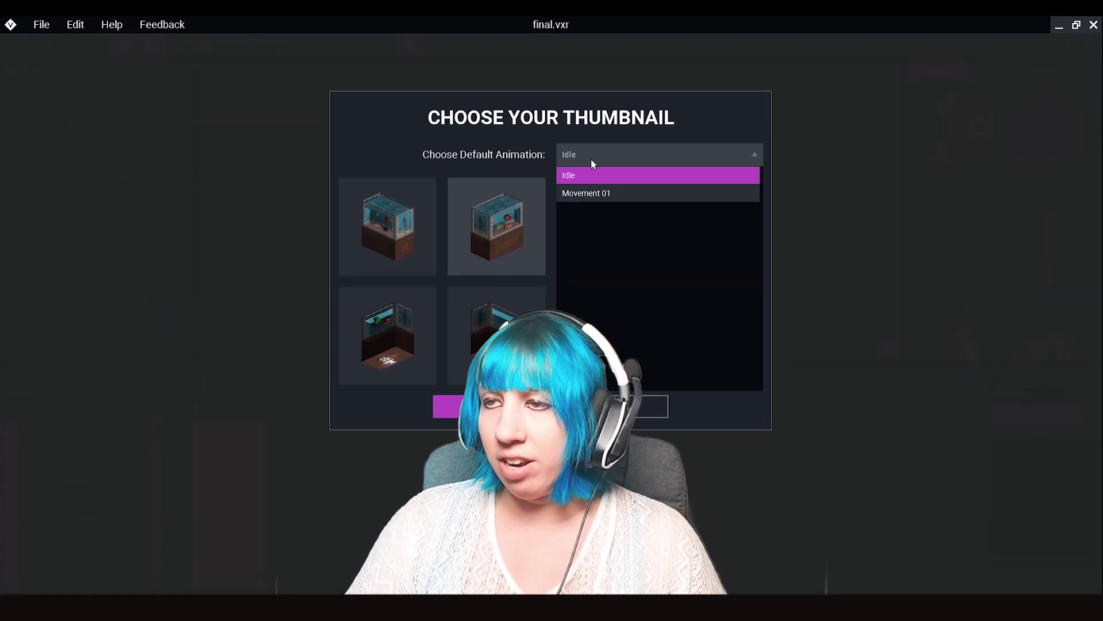
click(582, 173)
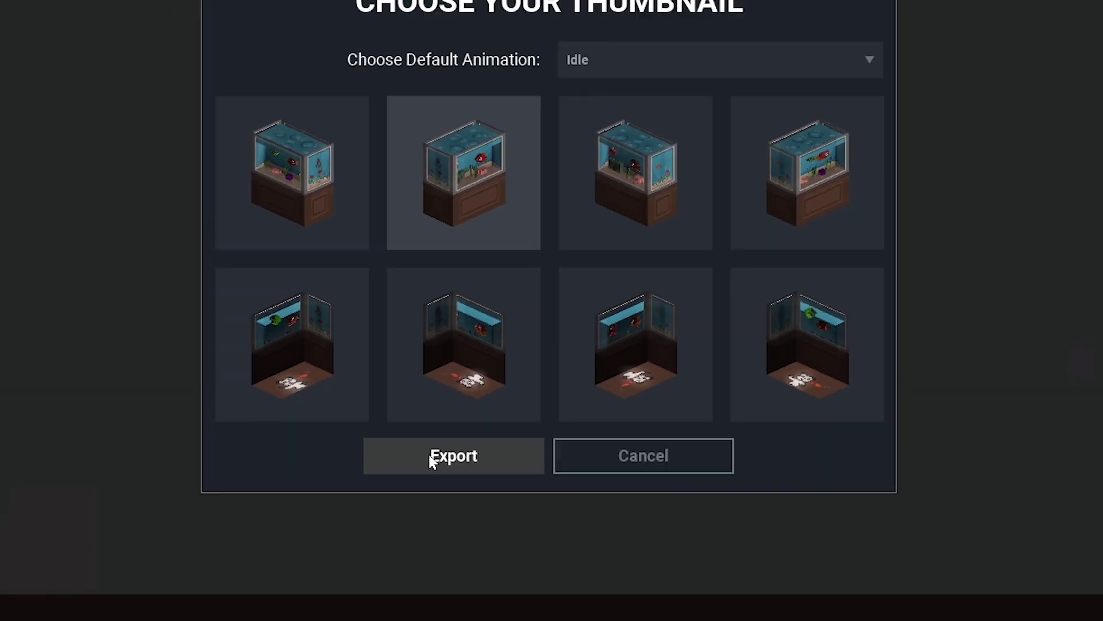
click(430, 455)
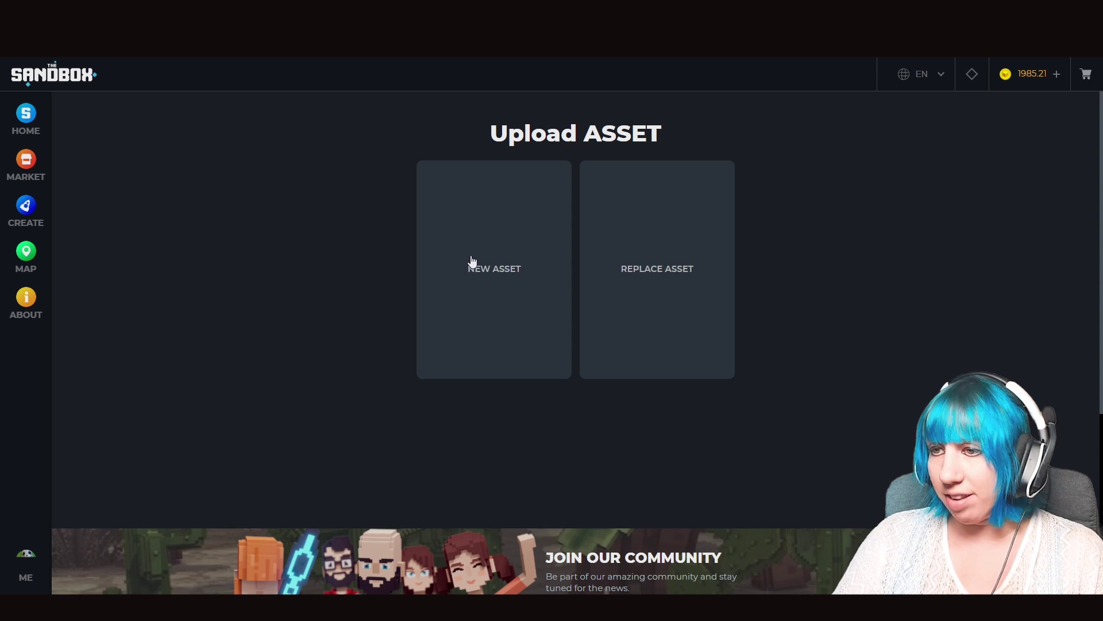
- Create a new asset upload named "fish tank new" on The Sandbox website, keeping its behaviour as None, and continue to the categories
click(496, 237)
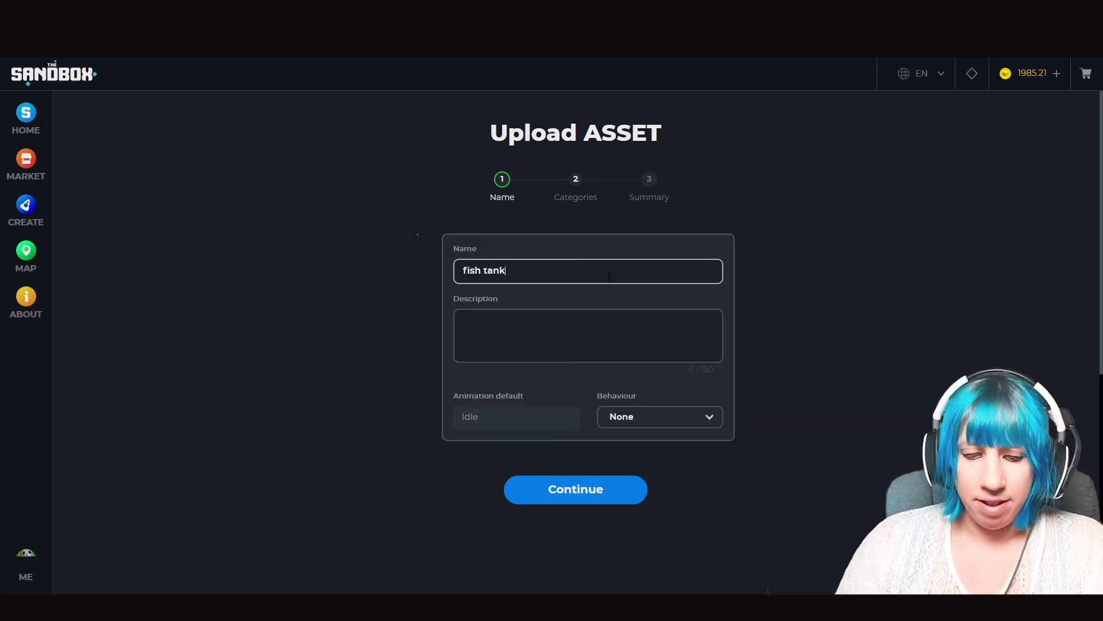
click(547, 331)
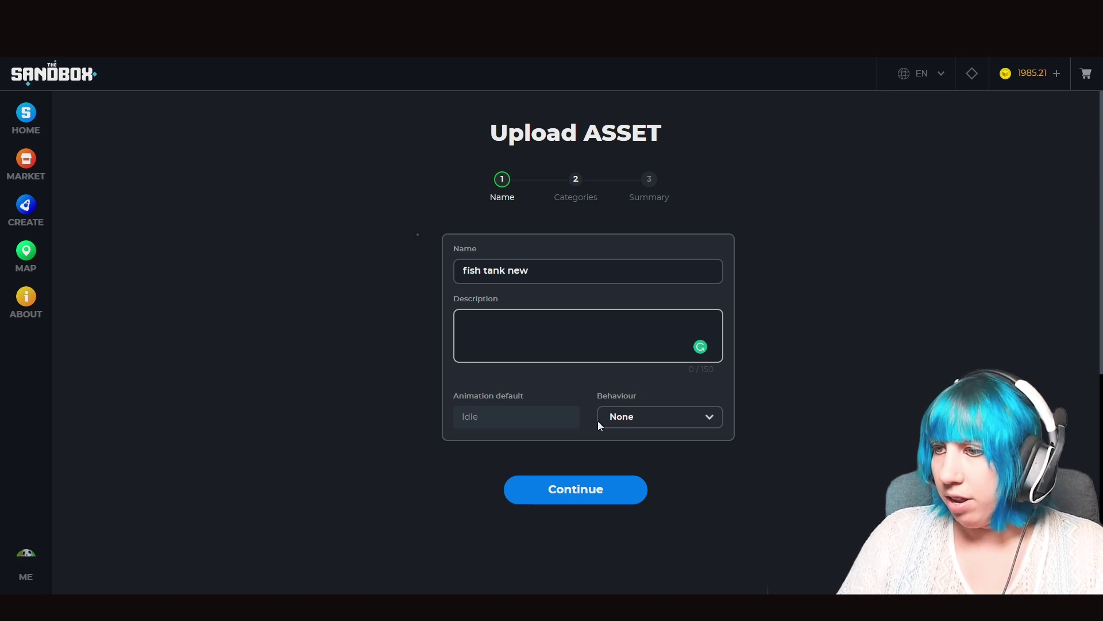
click(613, 419)
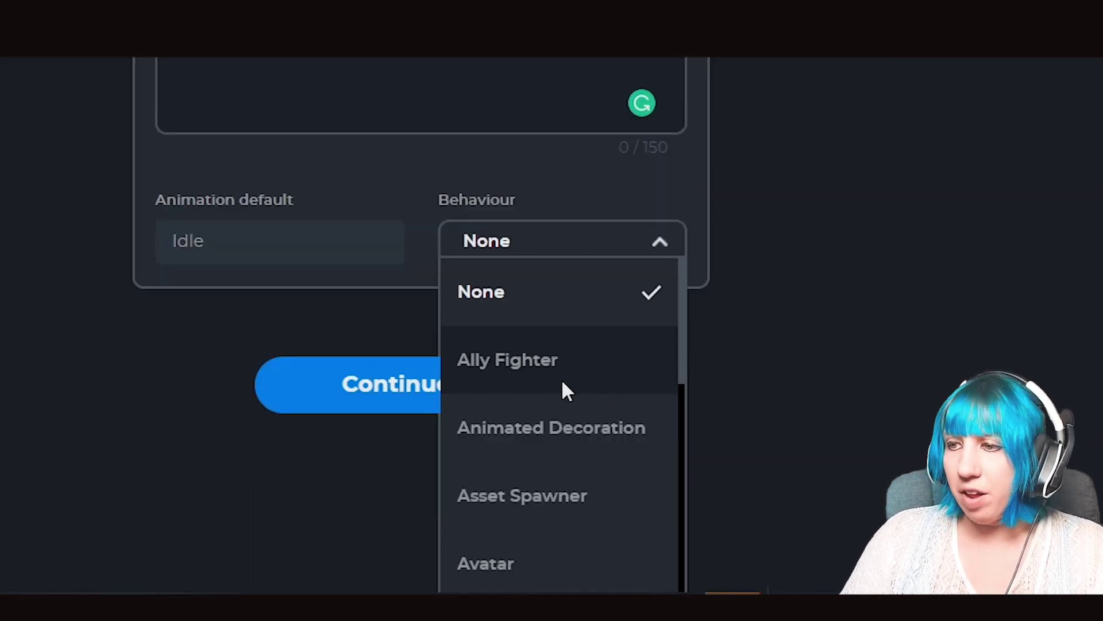
scroll(650, 472, down, 3)
scroll(517, 345, up, 1)
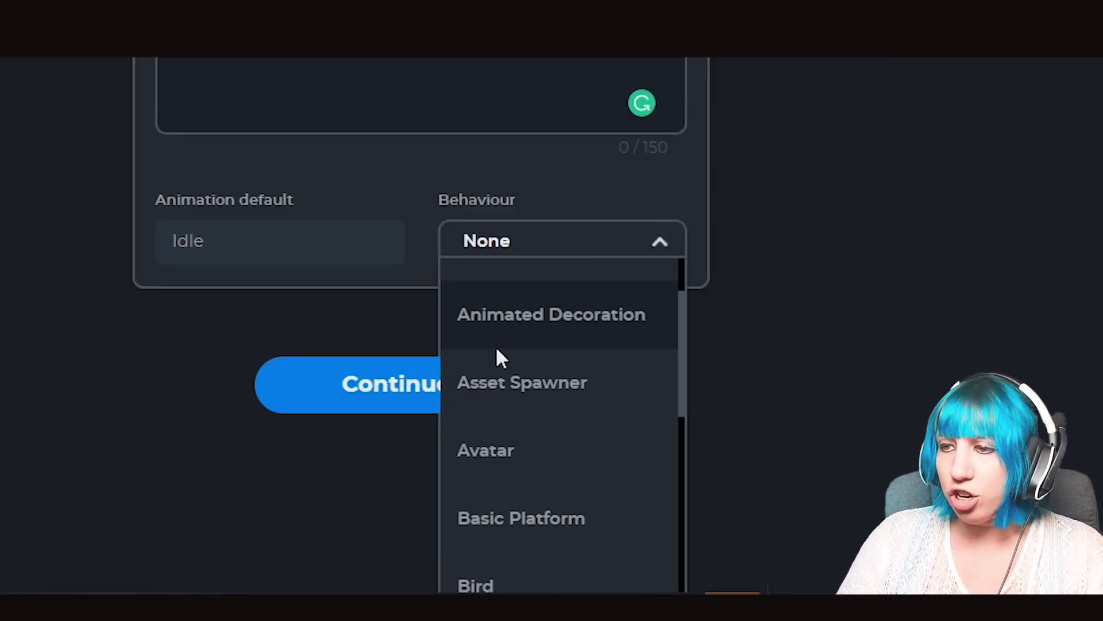
click(365, 384)
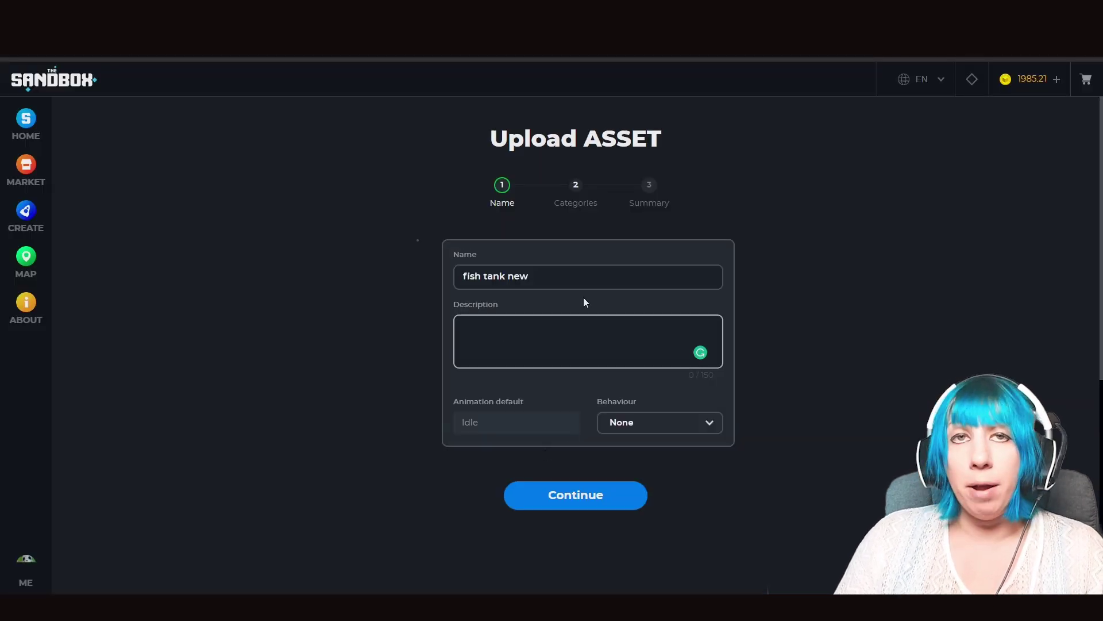
click(571, 496)
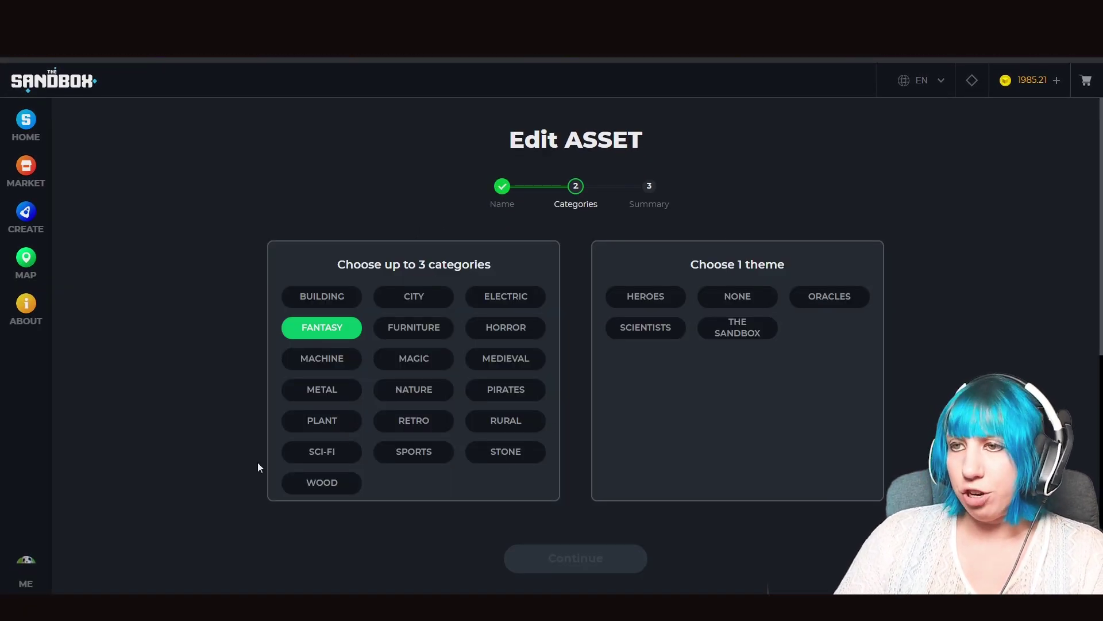
- Assign the Fantasy and Wood categories with theme None, continue to the summary and inspect the 3D preview
click(343, 488)
click(738, 296)
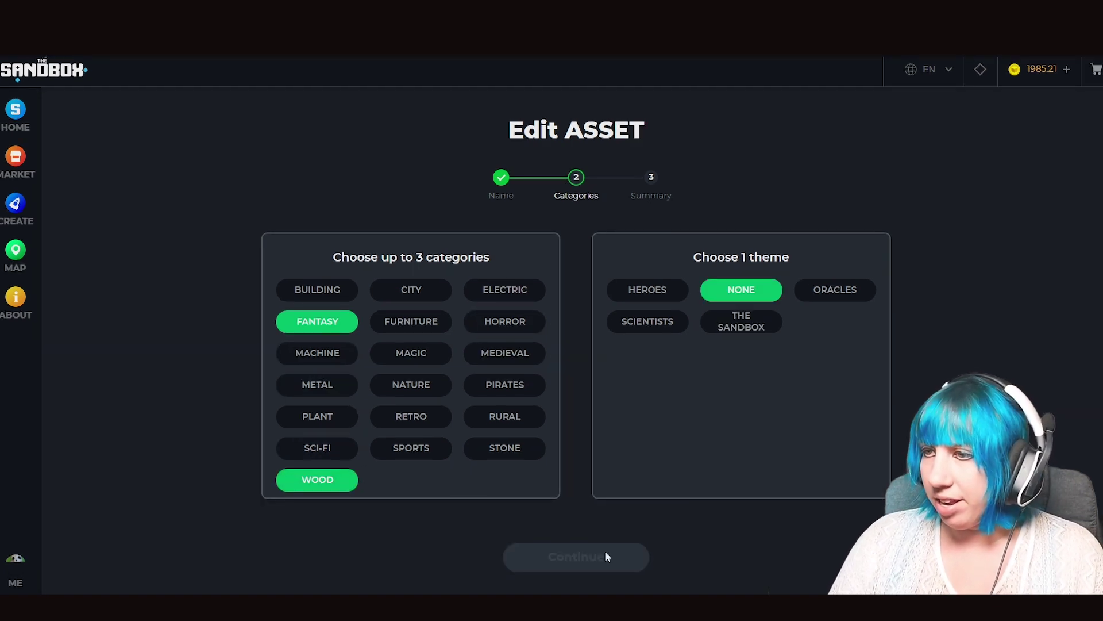
click(603, 552)
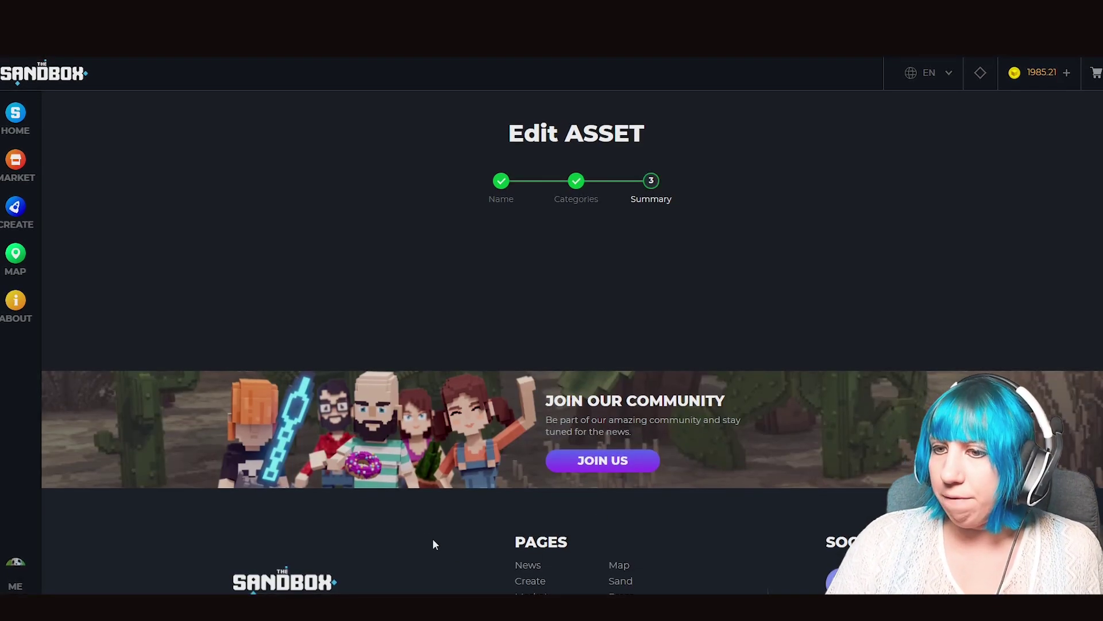
scroll(303, 475, down, 3)
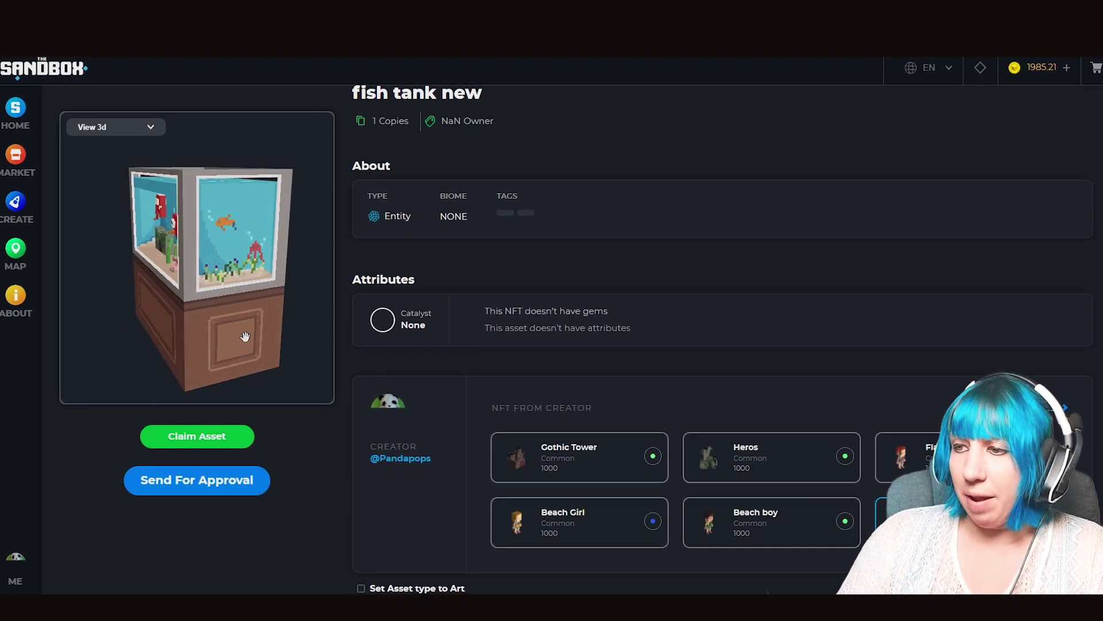
drag(190, 318, 258, 315)
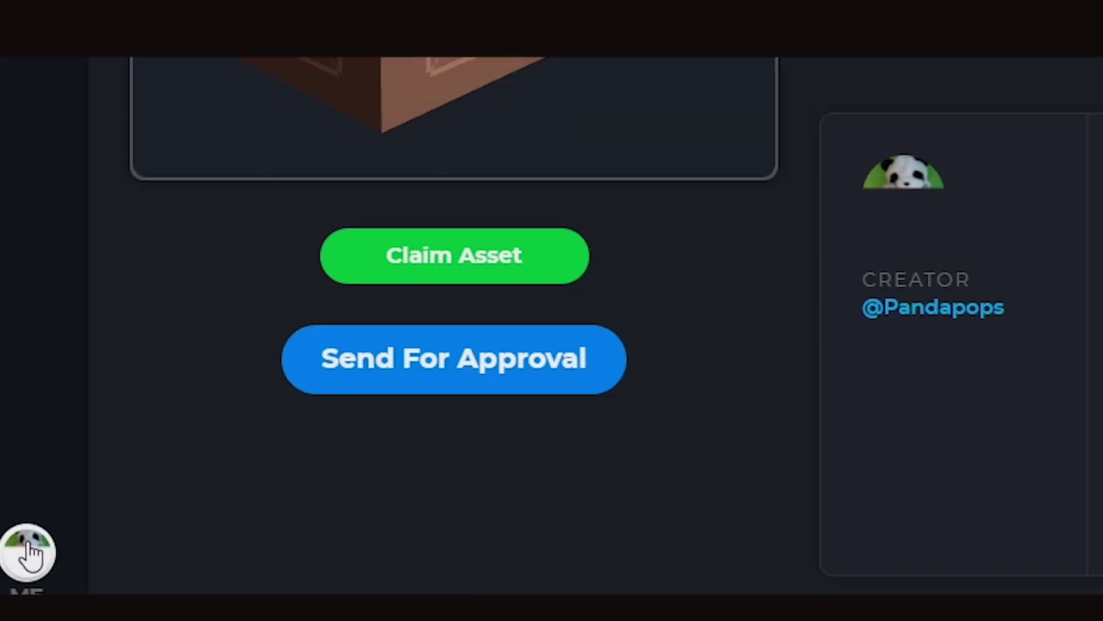
- Filter the profile's asset inventory to Unpublished and open the Fish Tank New asset
click(29, 551)
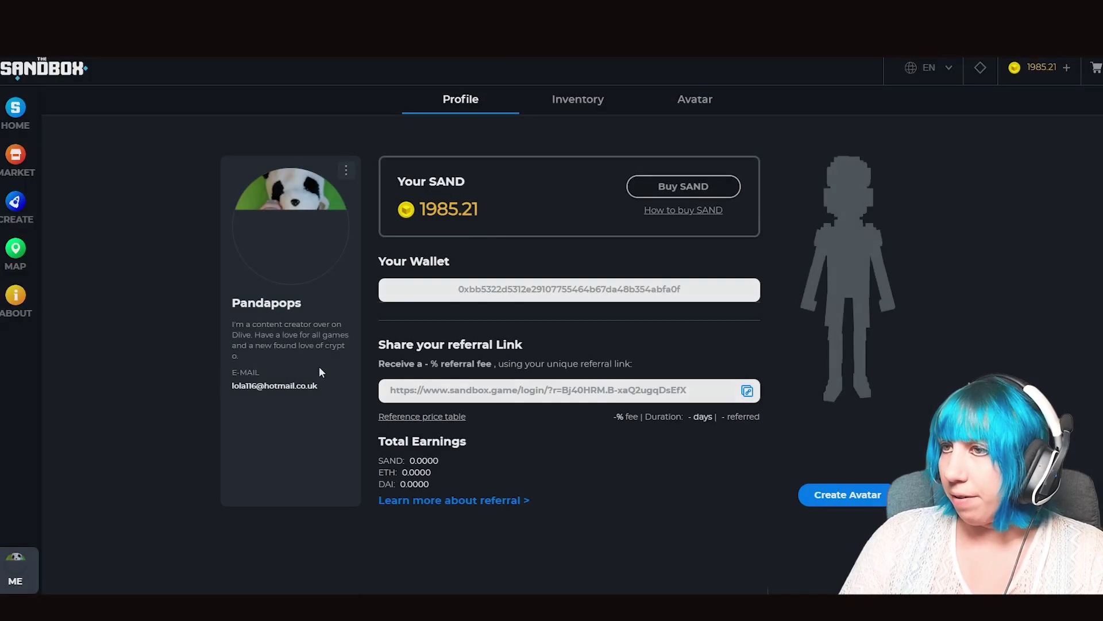
click(581, 104)
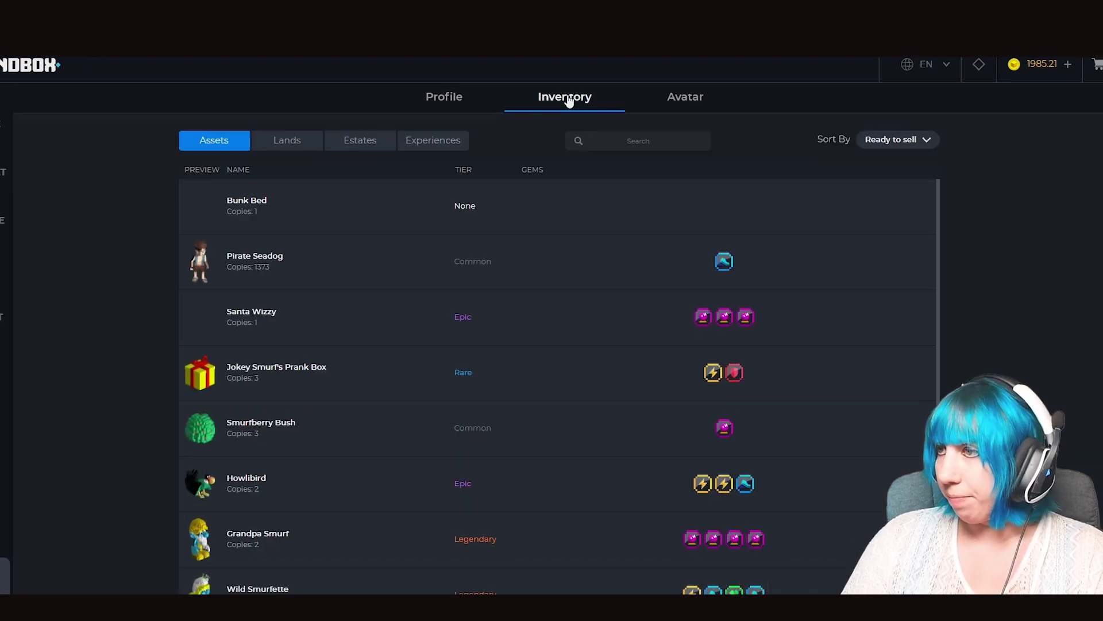
click(893, 140)
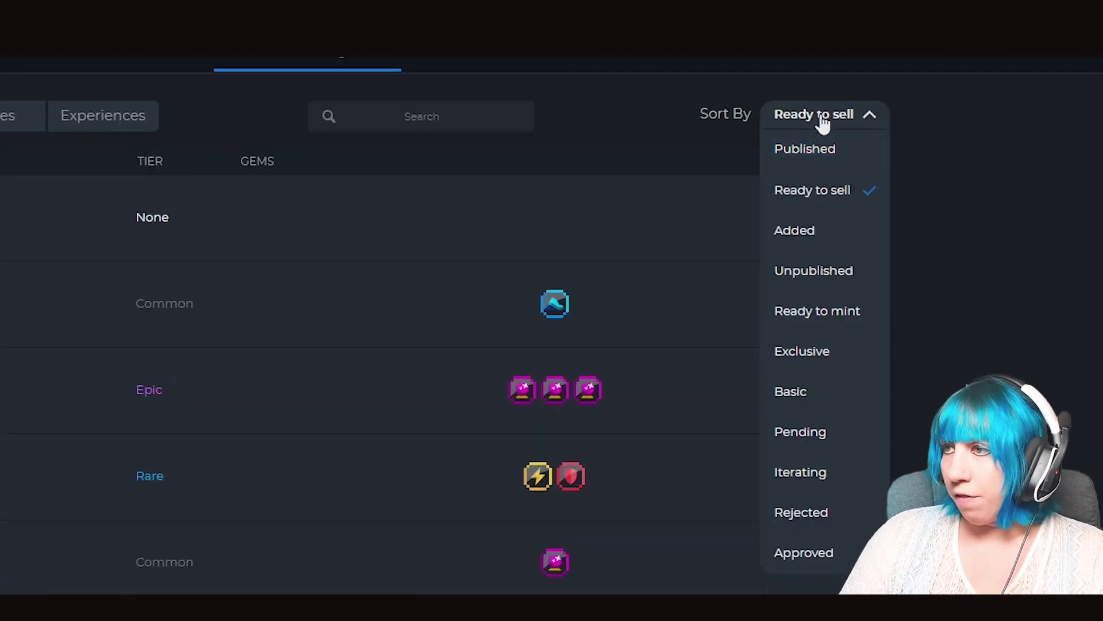
click(819, 286)
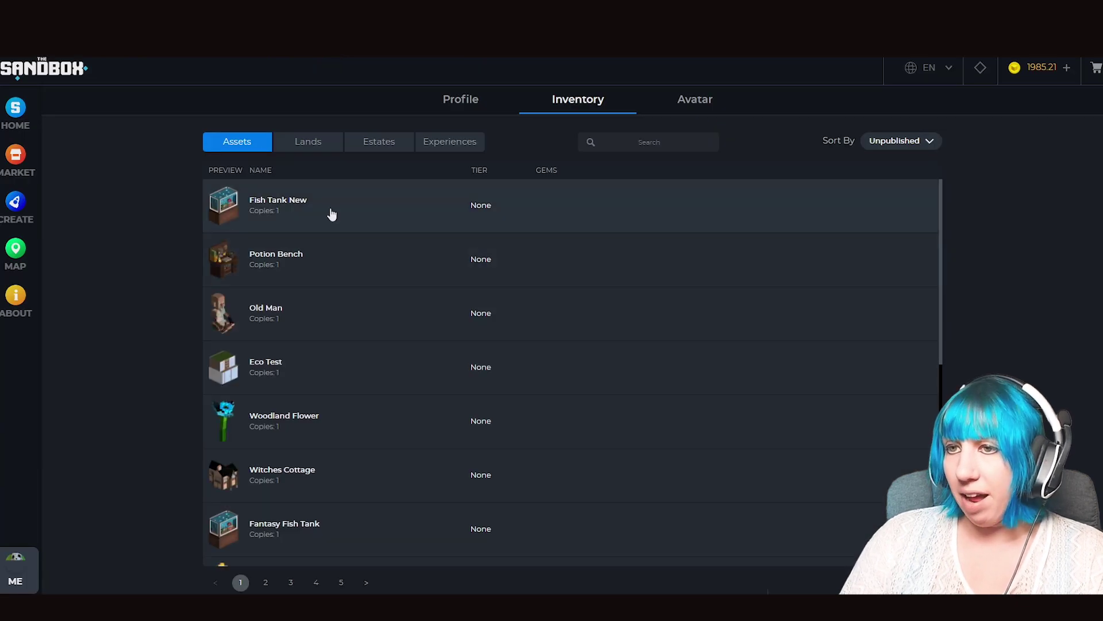
click(316, 197)
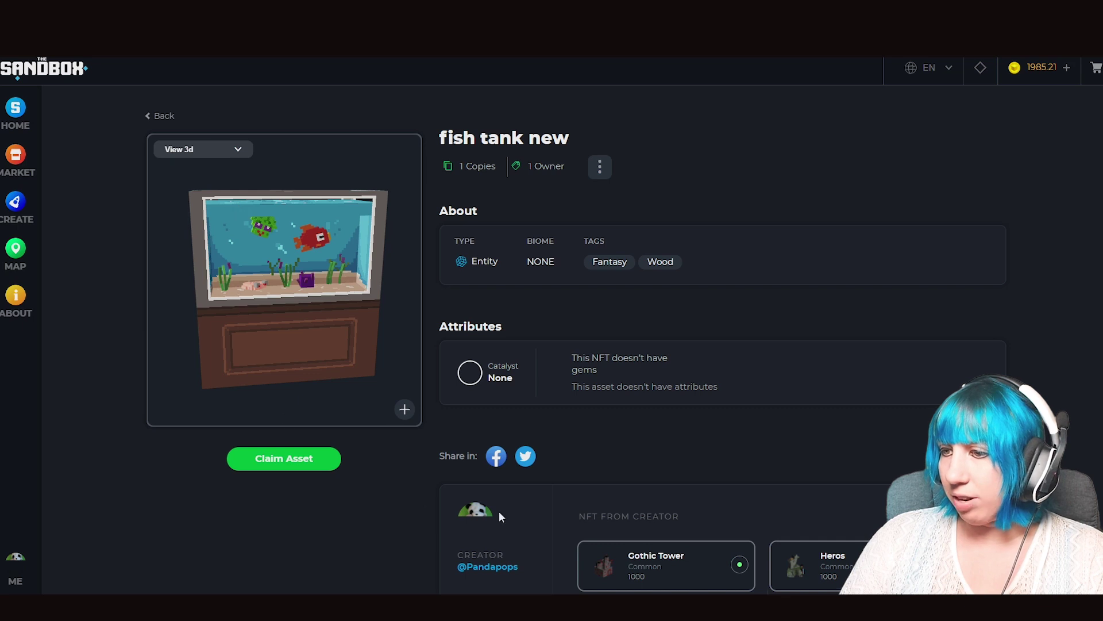
- Review the fish tank's asset page and add the asset to the inventory for use in Game Maker
scroll(475, 507, down, 2)
scroll(616, 443, down, 3)
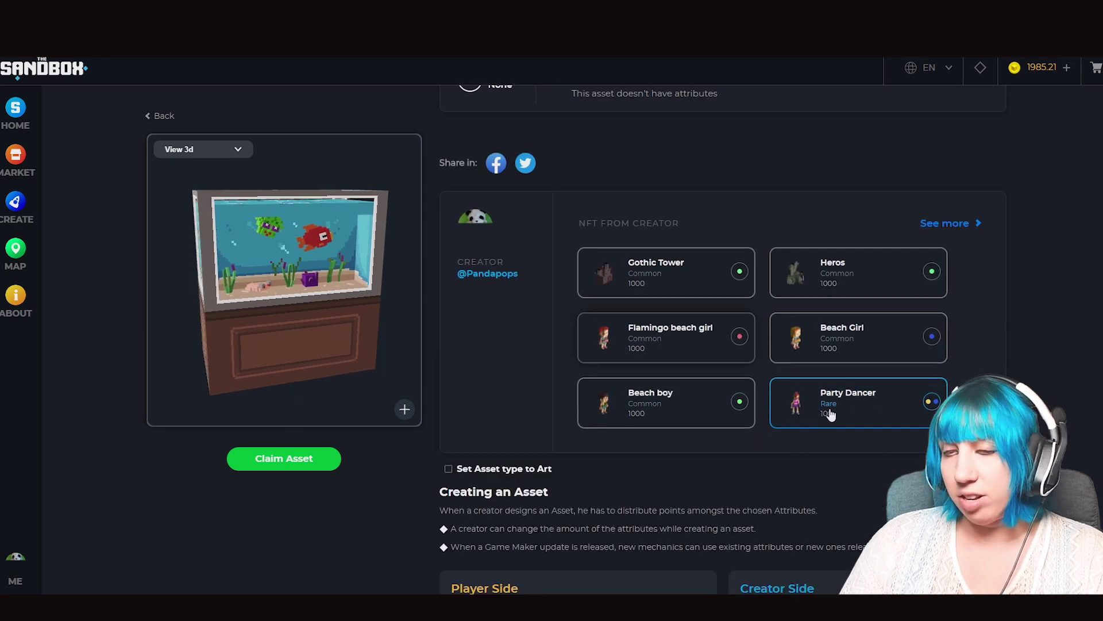
scroll(548, 411, up, 2)
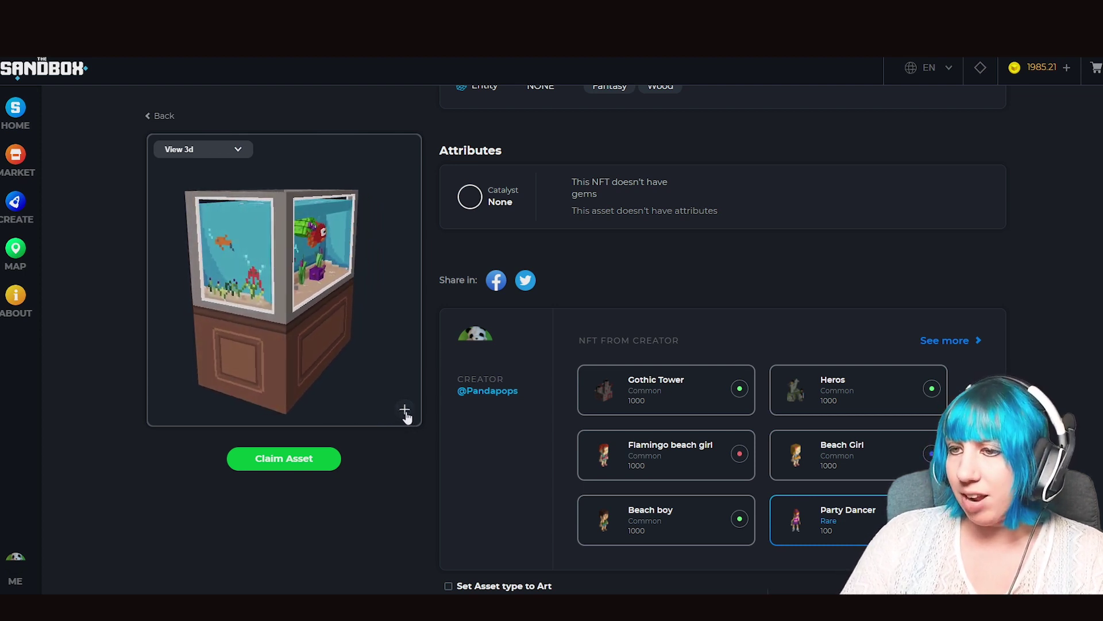
click(405, 411)
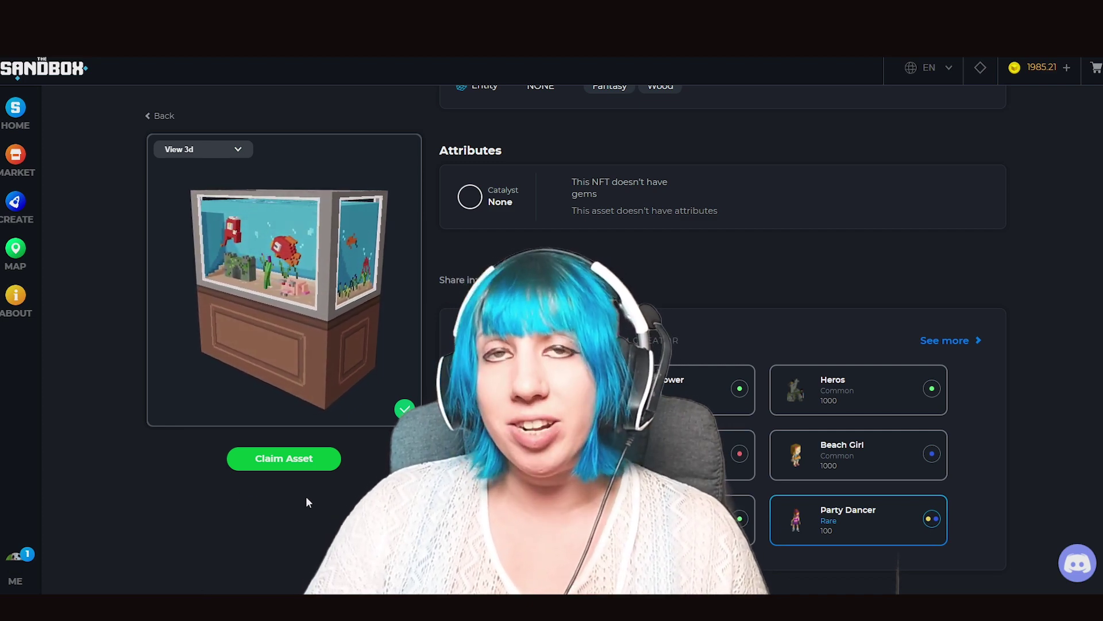
scroll(631, 285, up, 1)
scroll(585, 219, up, 2)
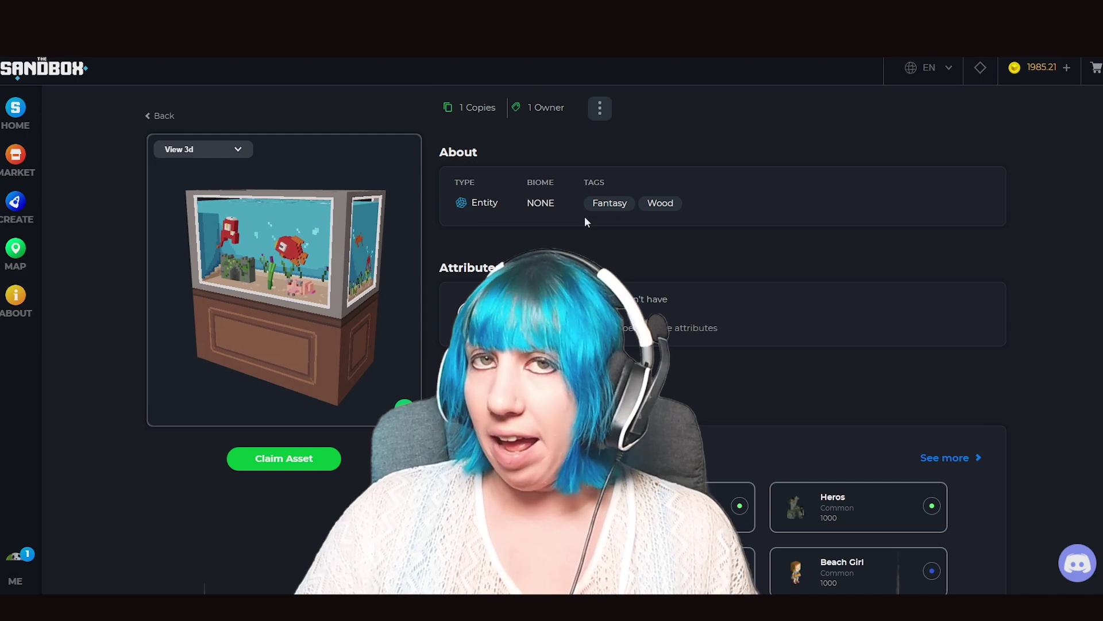
- Browse the marketplace's NFT entities and add Skull lever, GORILLA Zombie, Divine Dark Sun and Divine Lucid Sun to the inventory
click(15, 569)
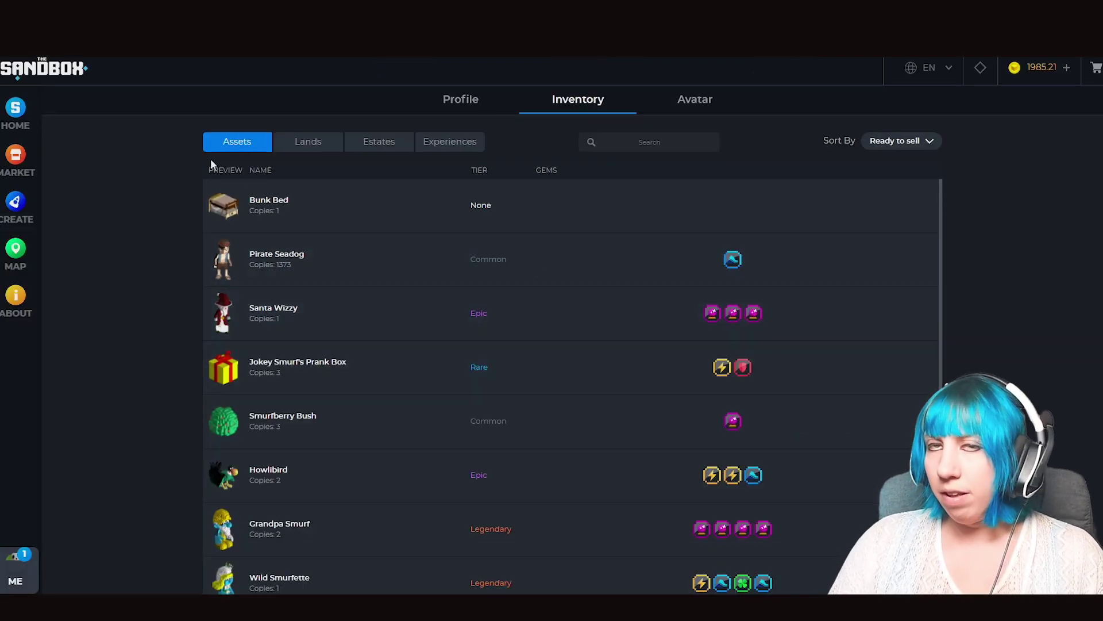
click(15, 158)
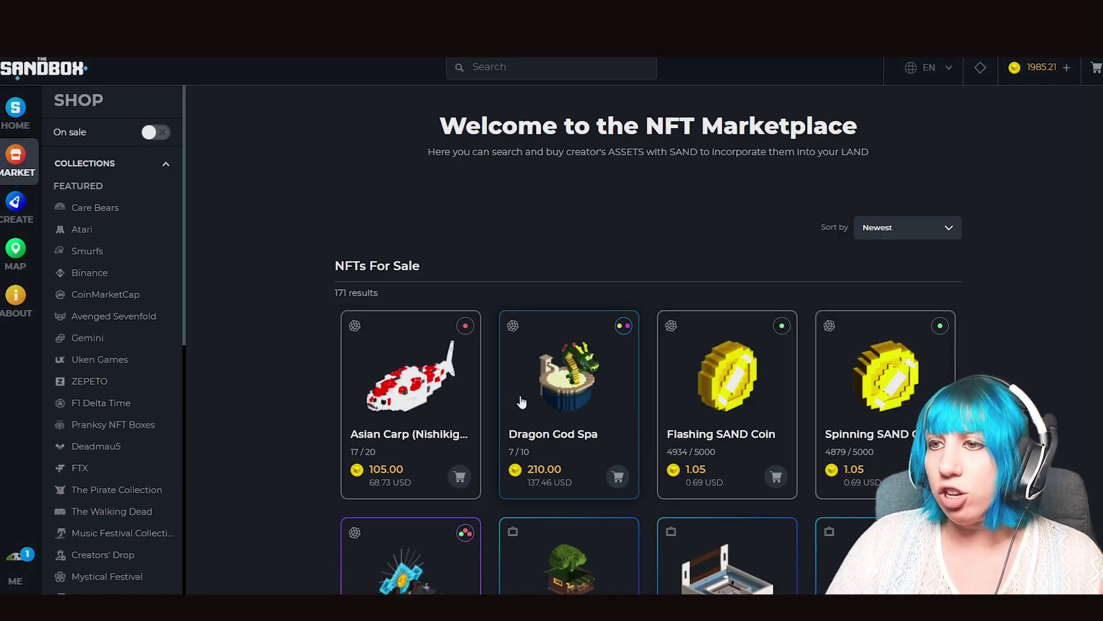
scroll(651, 410, down, 1)
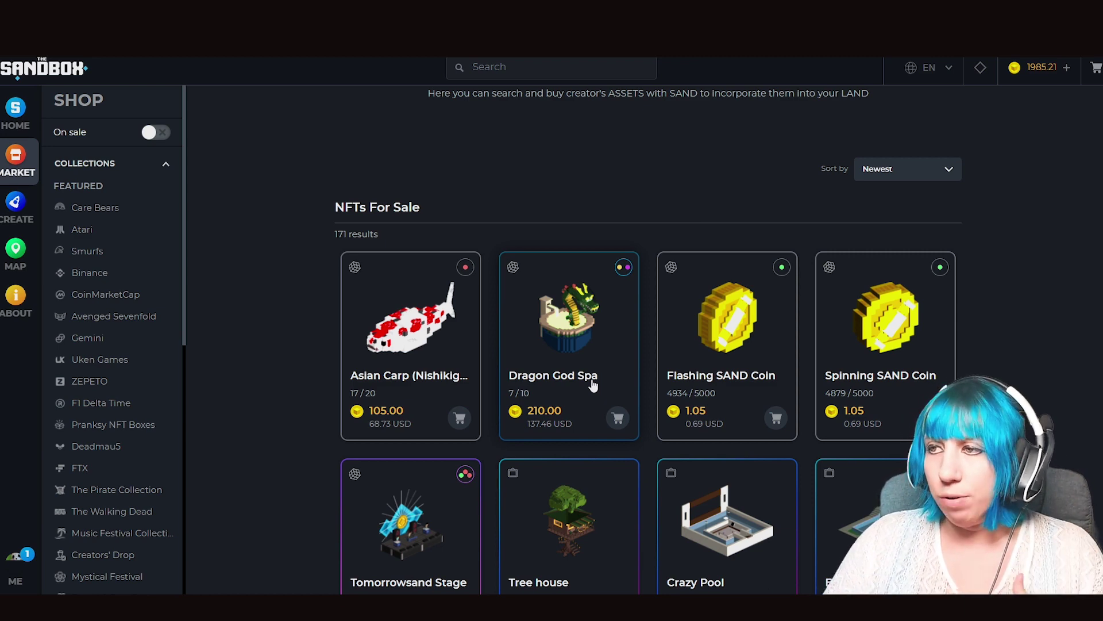
scroll(595, 388, down, 5)
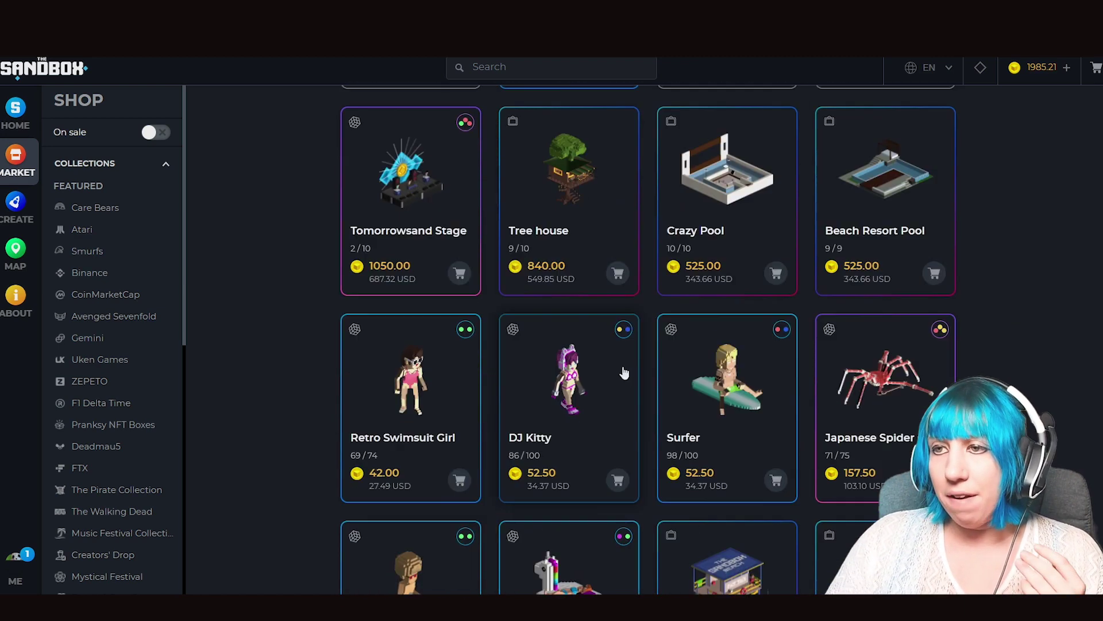
scroll(747, 260, down, 15)
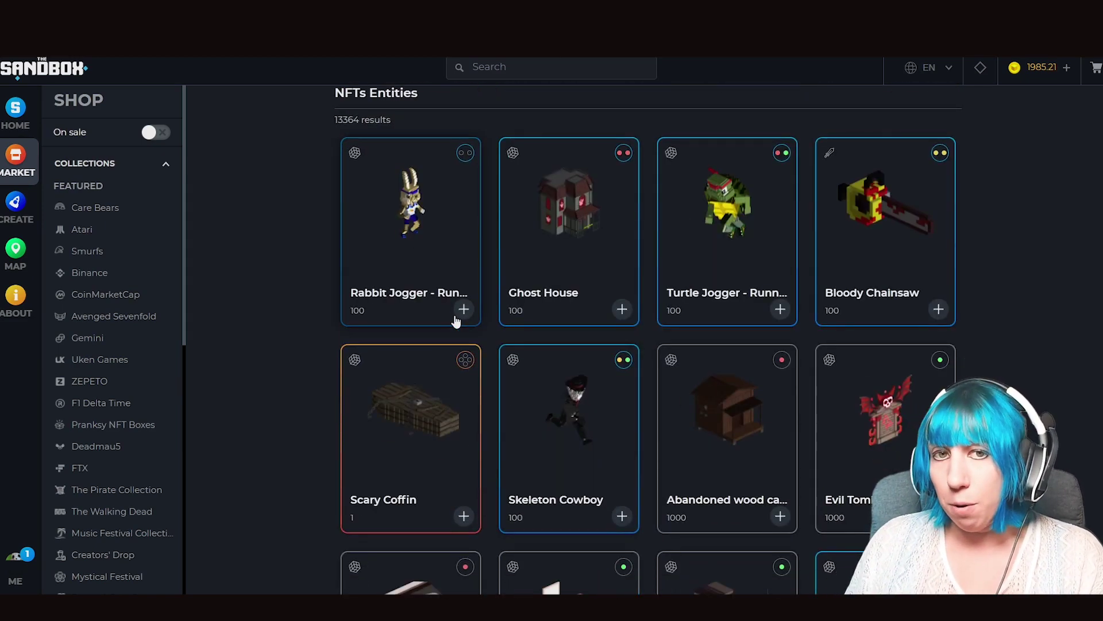
scroll(508, 327, down, 1)
scroll(513, 339, down, 3)
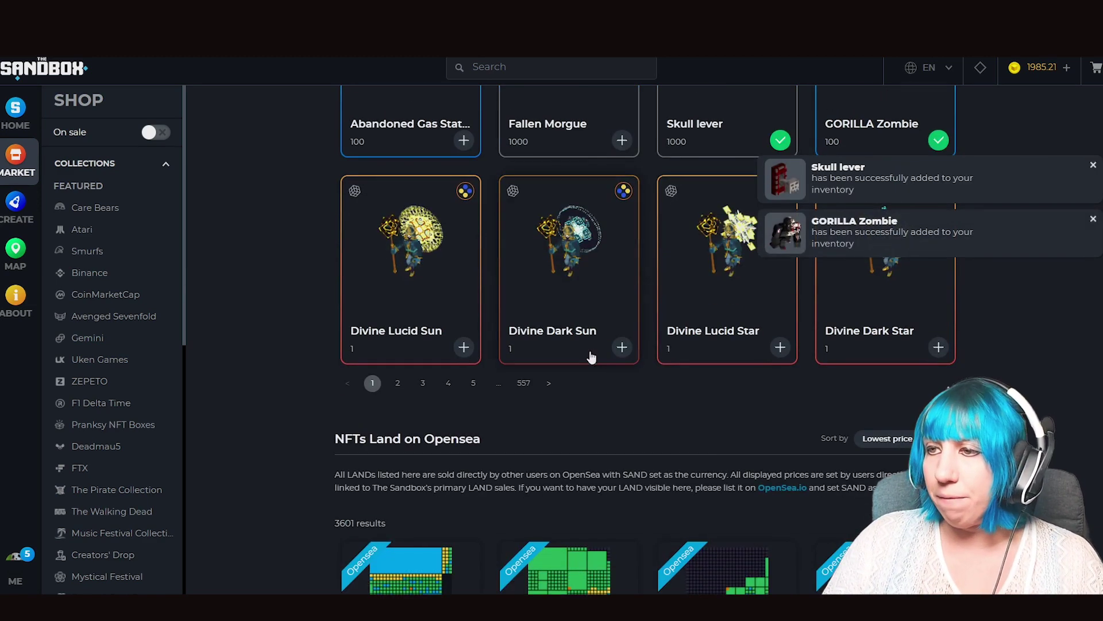
click(622, 347)
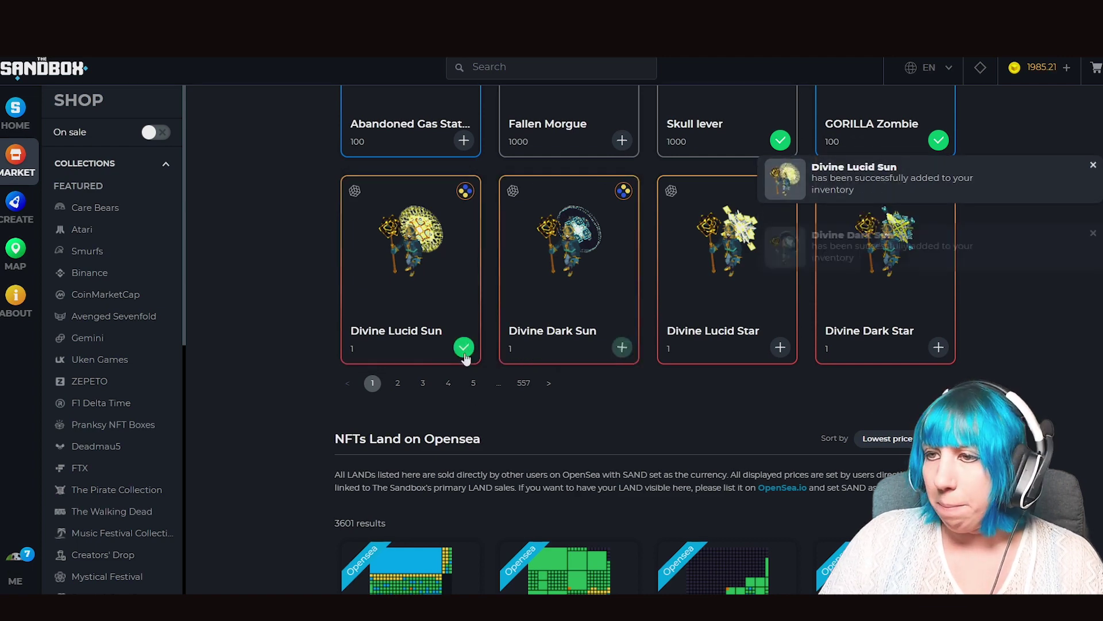
- Open the second page of the marketplace's NFT entities and add Loch Ness Monster and Altar of Invocation to the inventory
scroll(471, 368, up, 5)
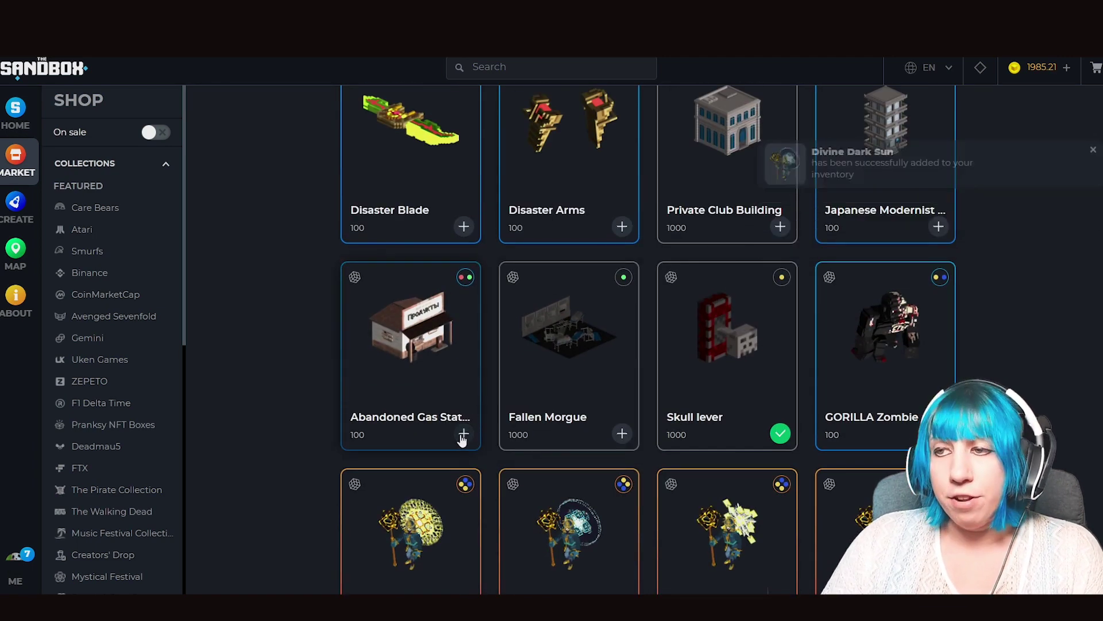
scroll(452, 470, down, 4)
click(397, 443)
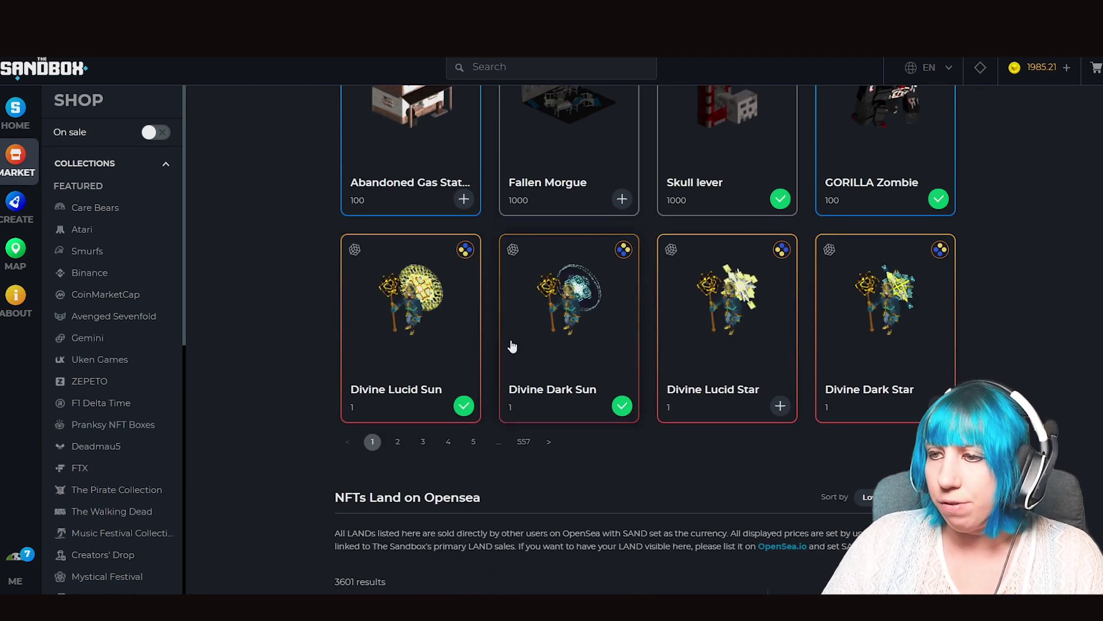
scroll(616, 345, down, 6)
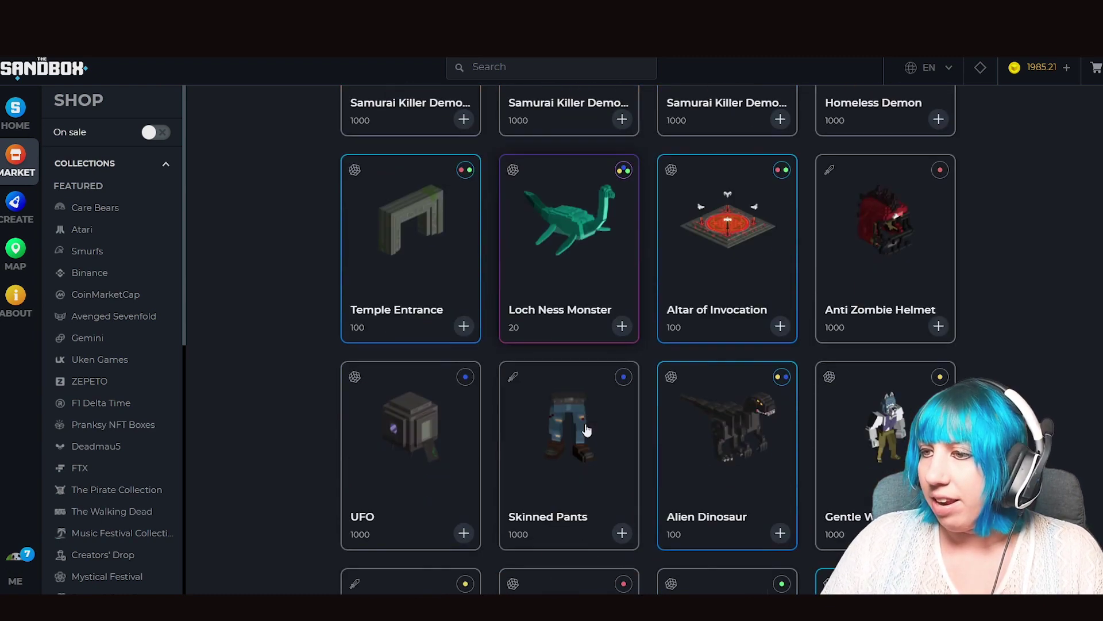
click(621, 327)
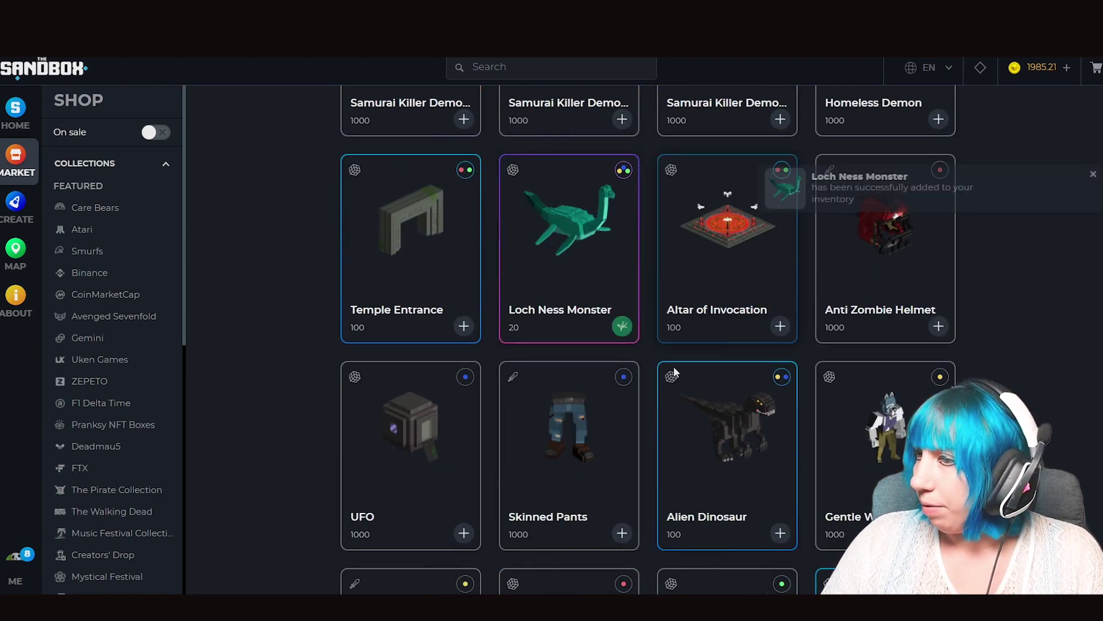
click(783, 329)
- Add Tombstone and Art Nouveau Facade to the inventory and open page 4 of the NFT entities
scroll(630, 444, down, 4)
scroll(599, 468, down, 8)
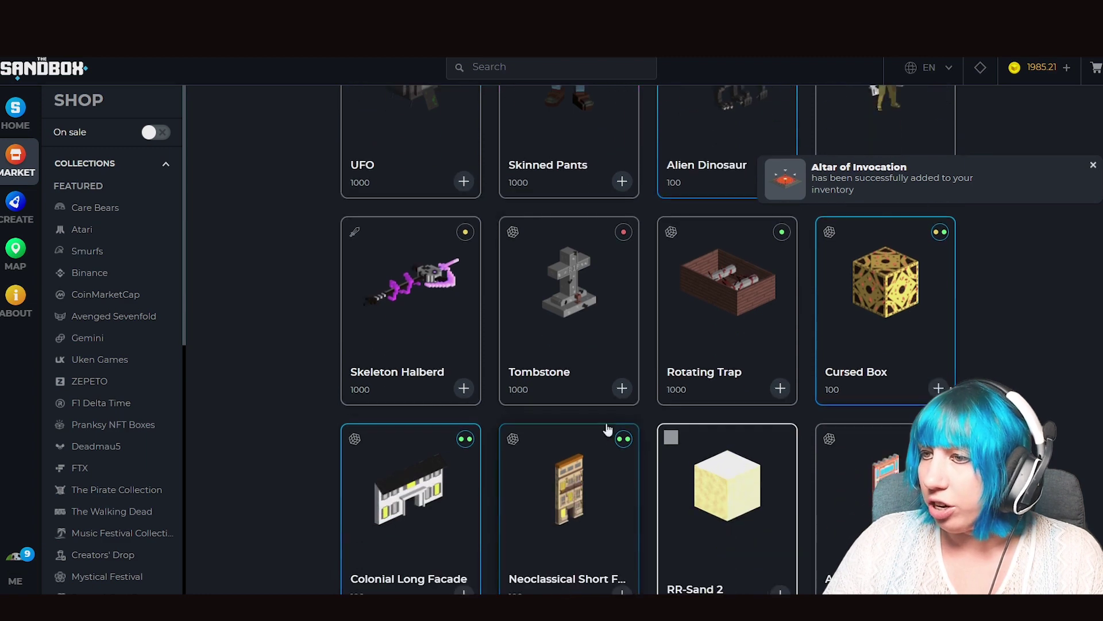
scroll(594, 412, up, 4)
click(622, 270)
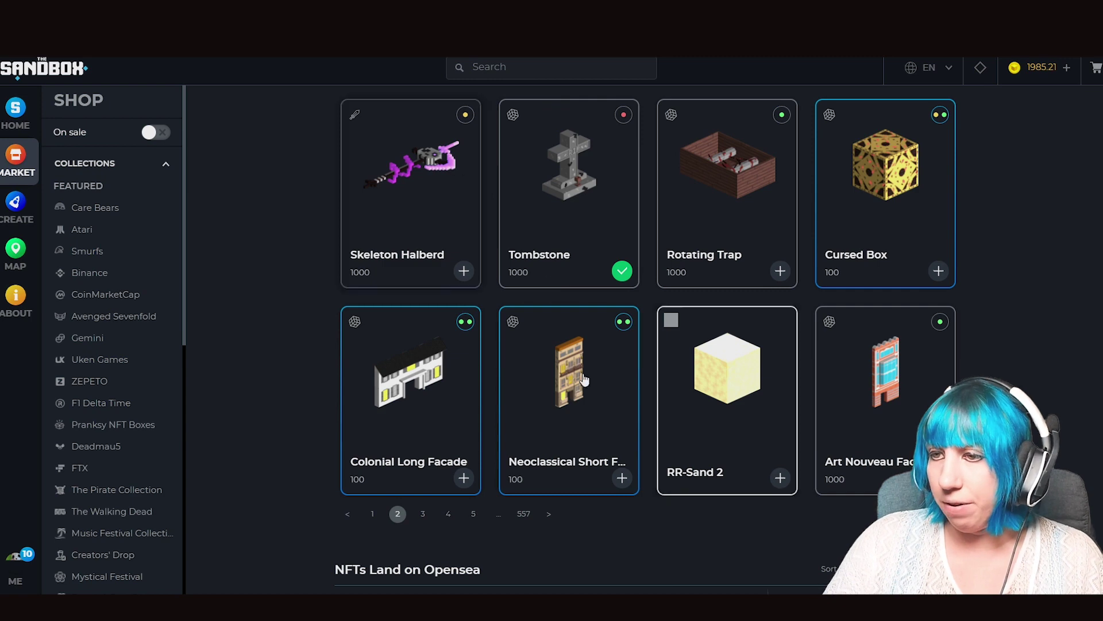
scroll(591, 398, down, 1)
click(938, 419)
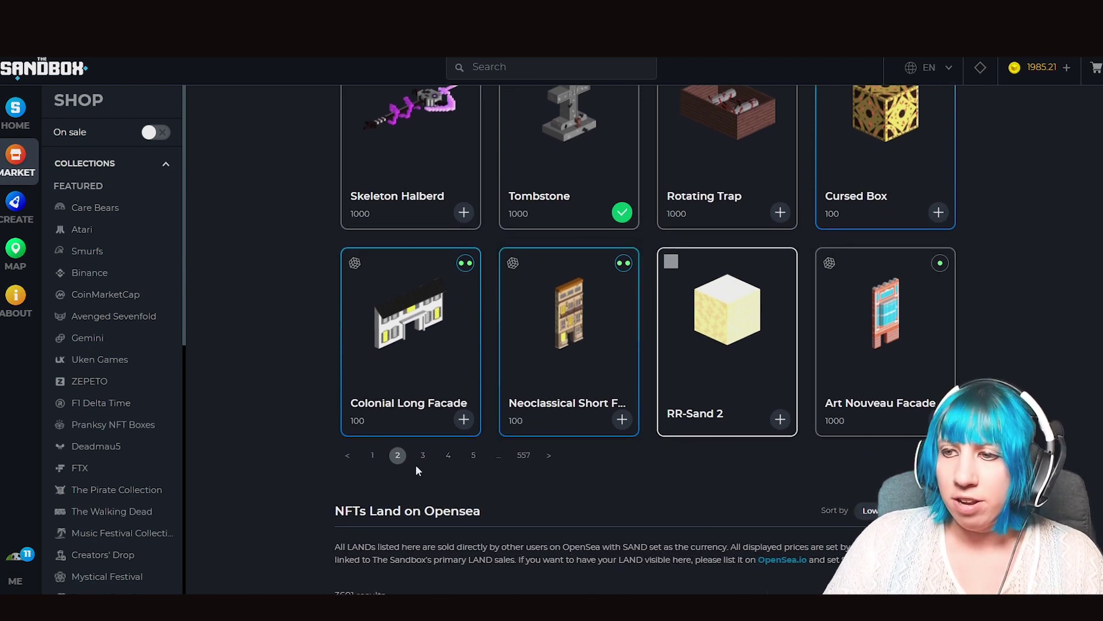
click(449, 455)
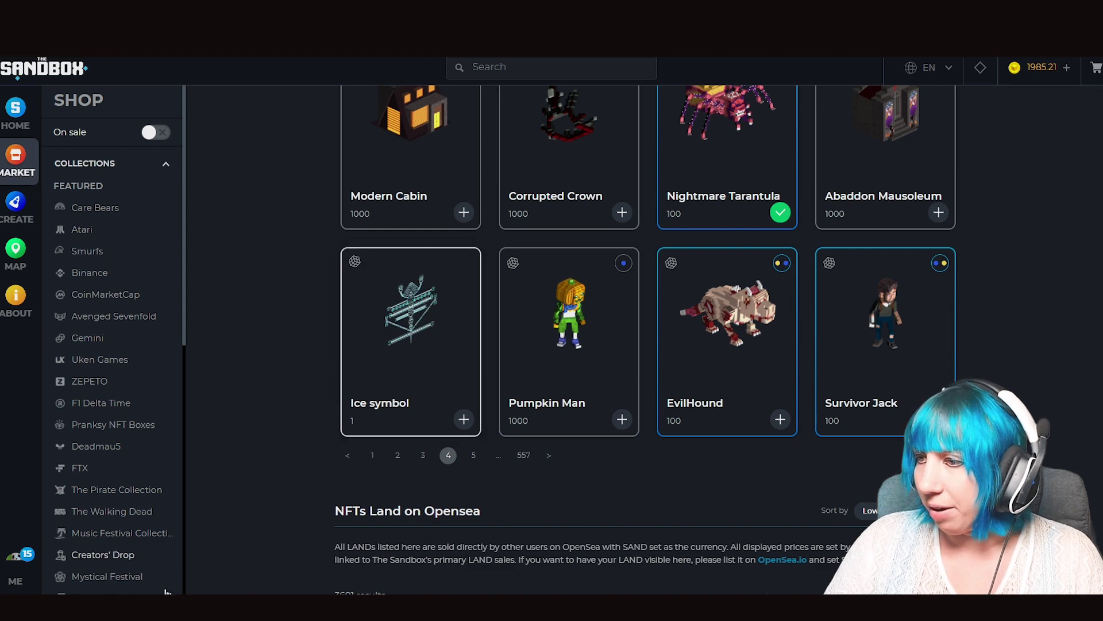
- View the Game Maker download page in the Create section and launch the installed The Sandbox Maker app
click(16, 203)
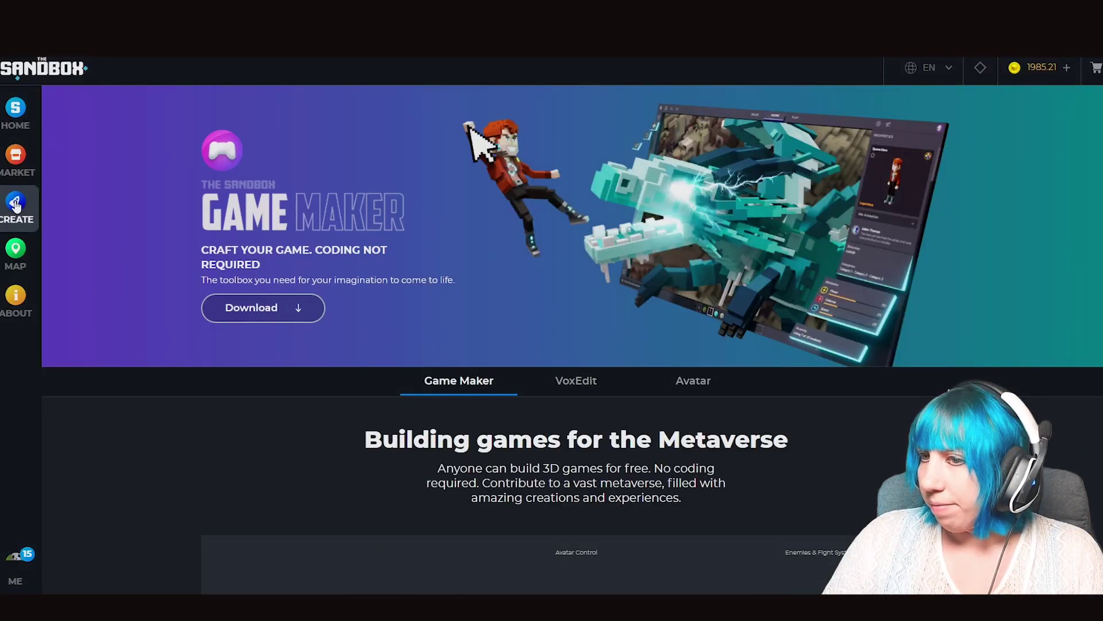
click(567, 383)
click(451, 386)
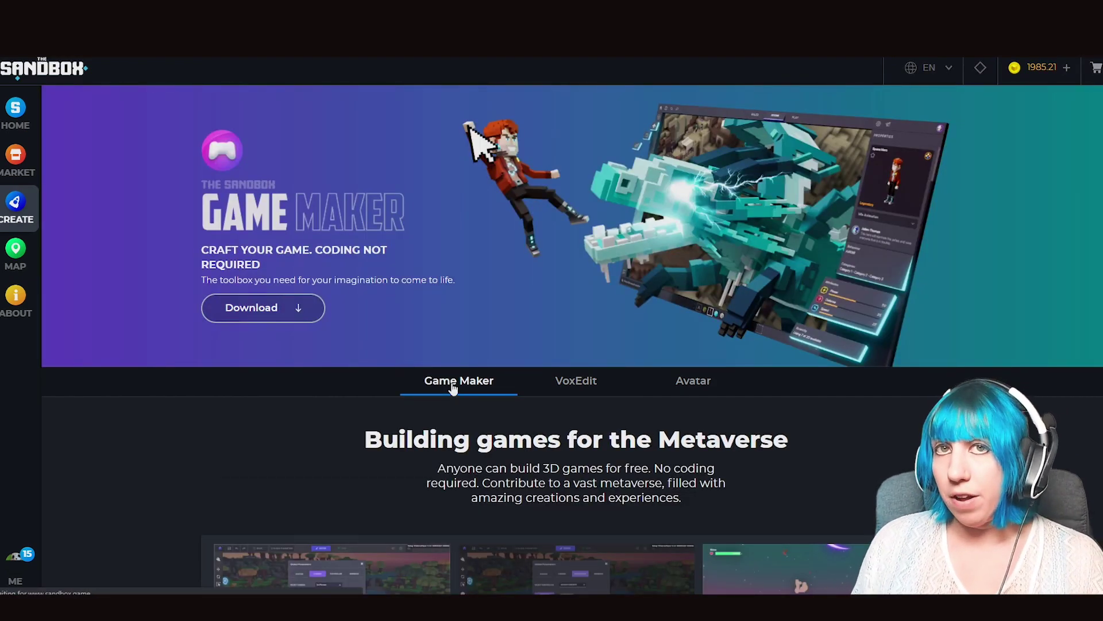
key(super)
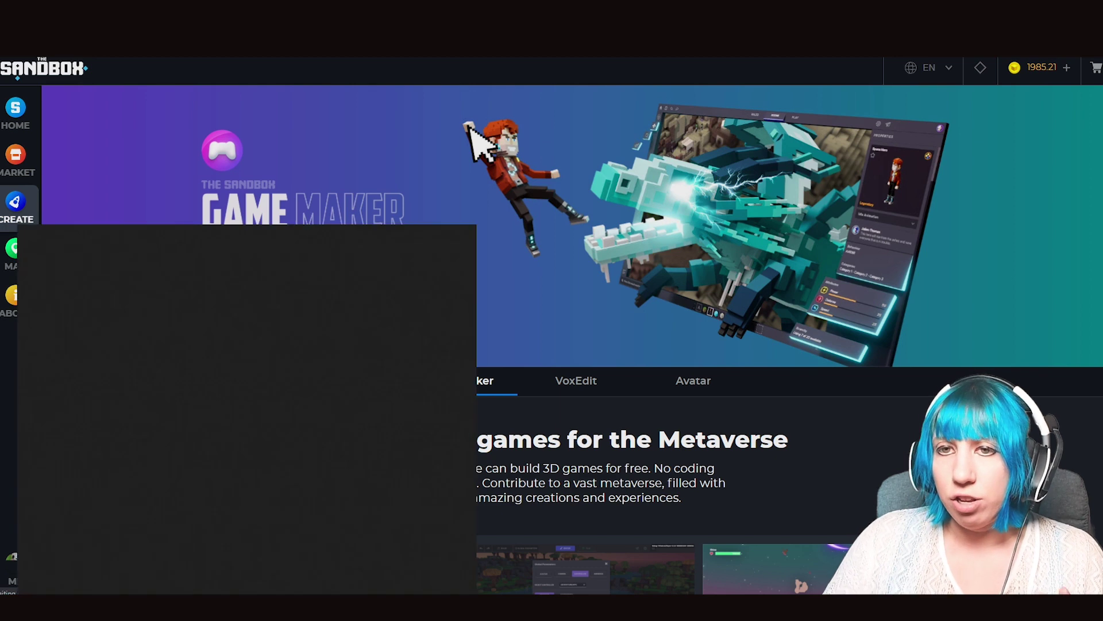
text(the)
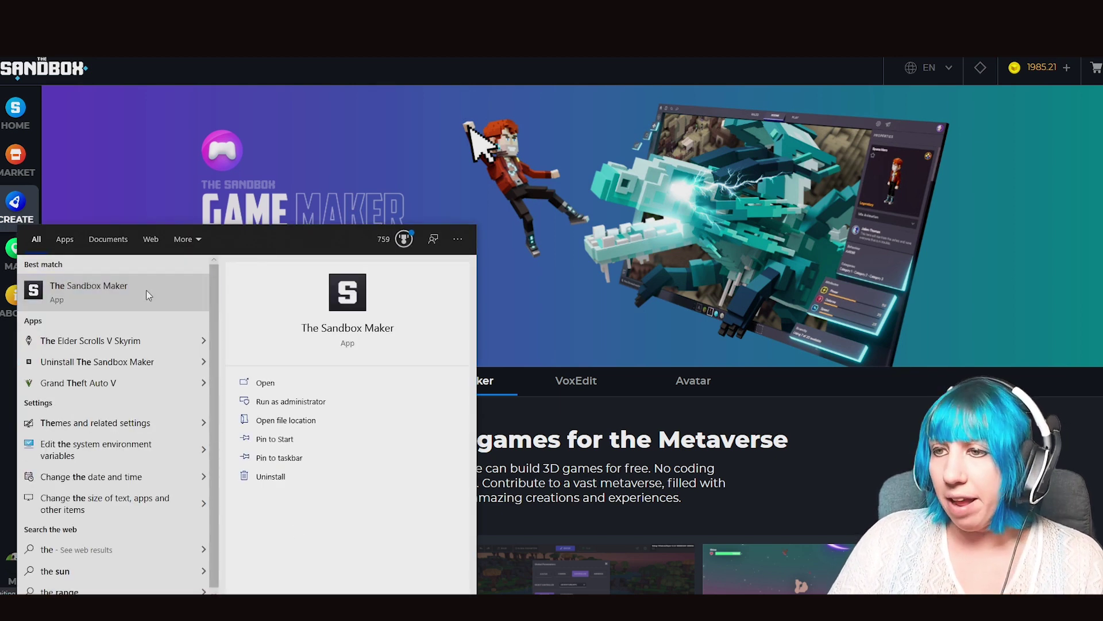
click(145, 289)
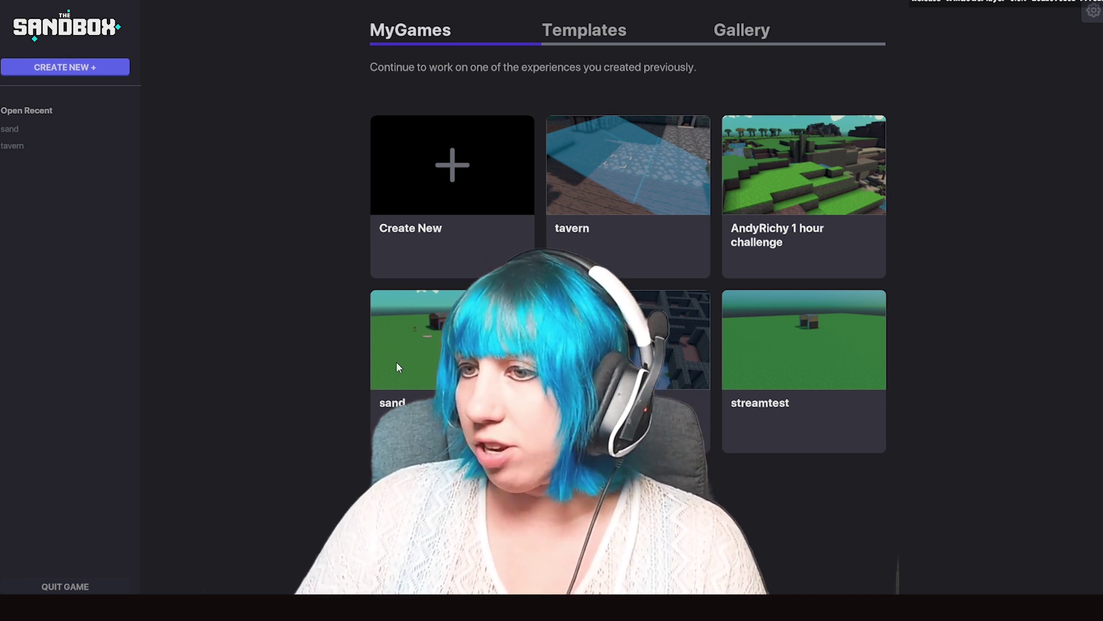
- Open the form for generating a new experience and examine its name, theme and land size options
click(427, 183)
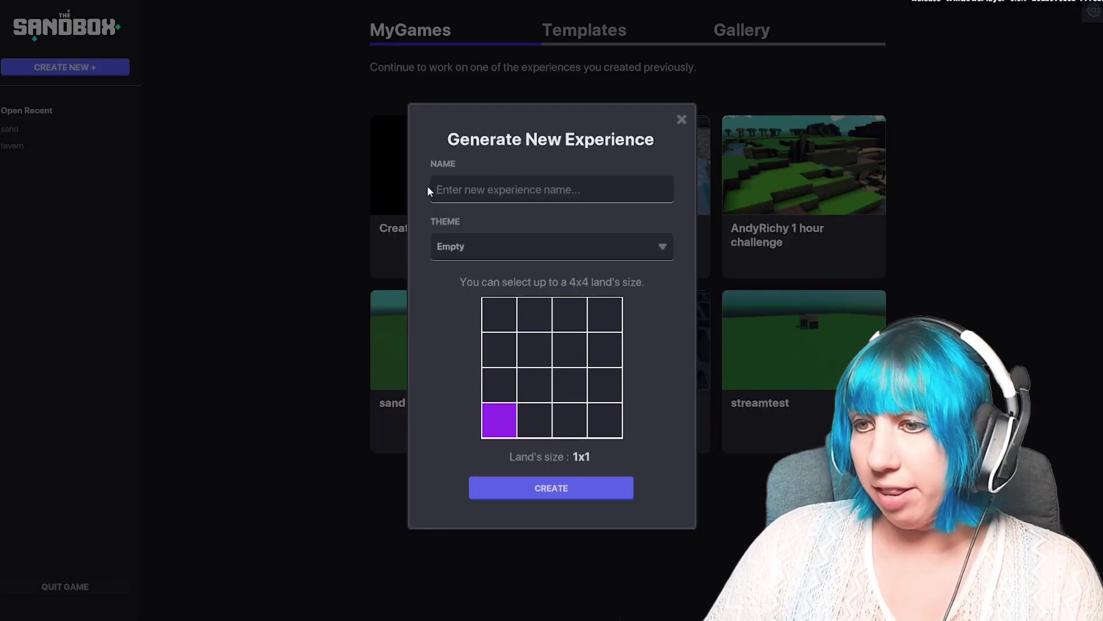
click(682, 120)
click(470, 190)
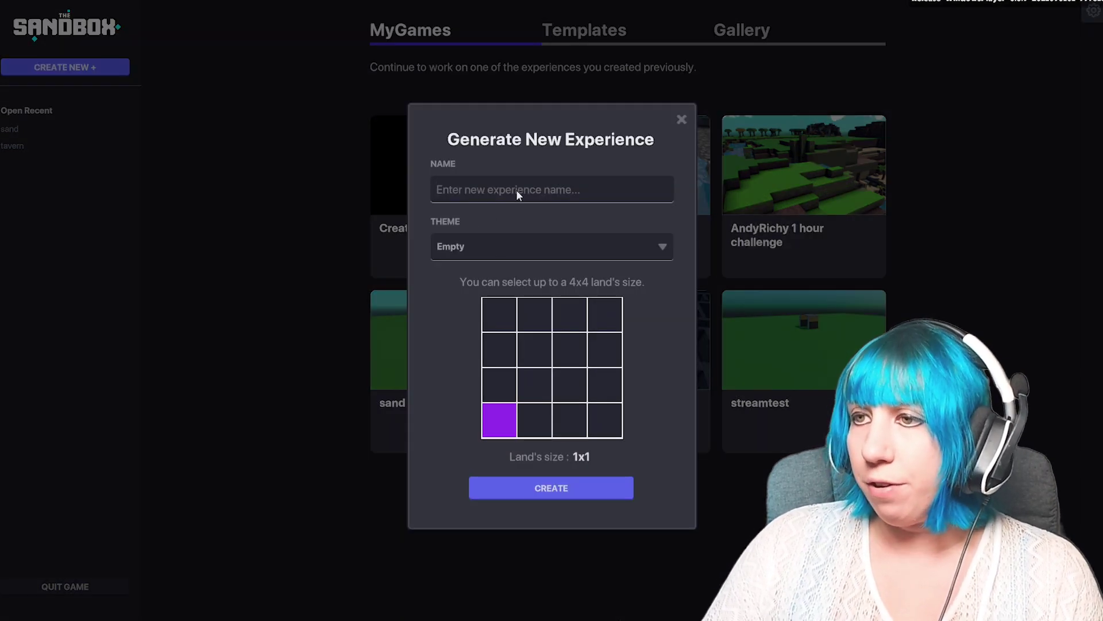
click(511, 251)
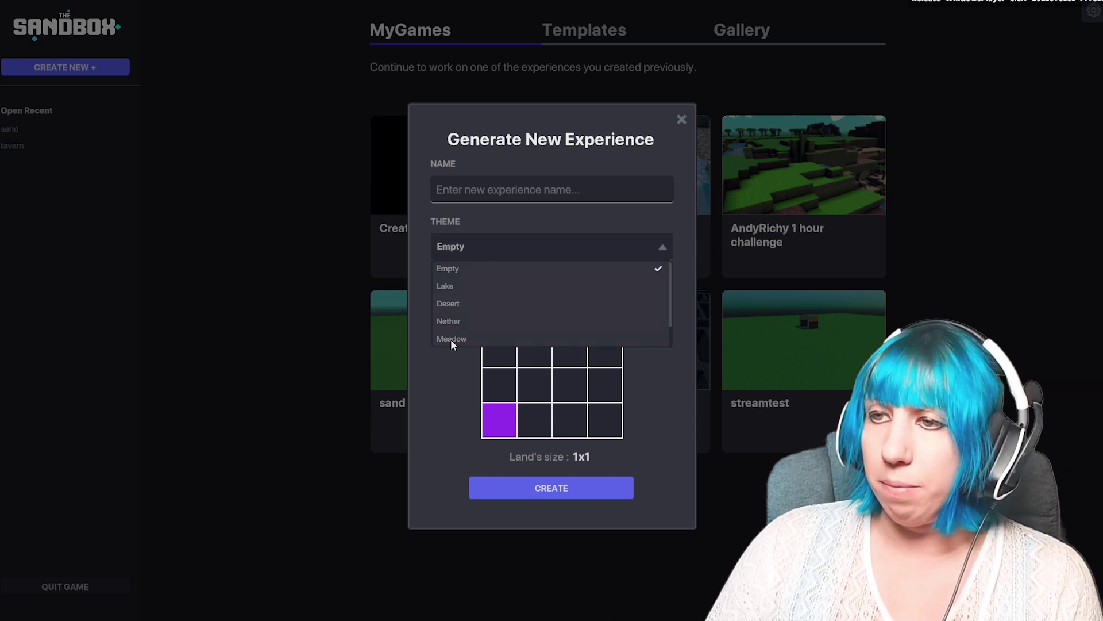
click(434, 438)
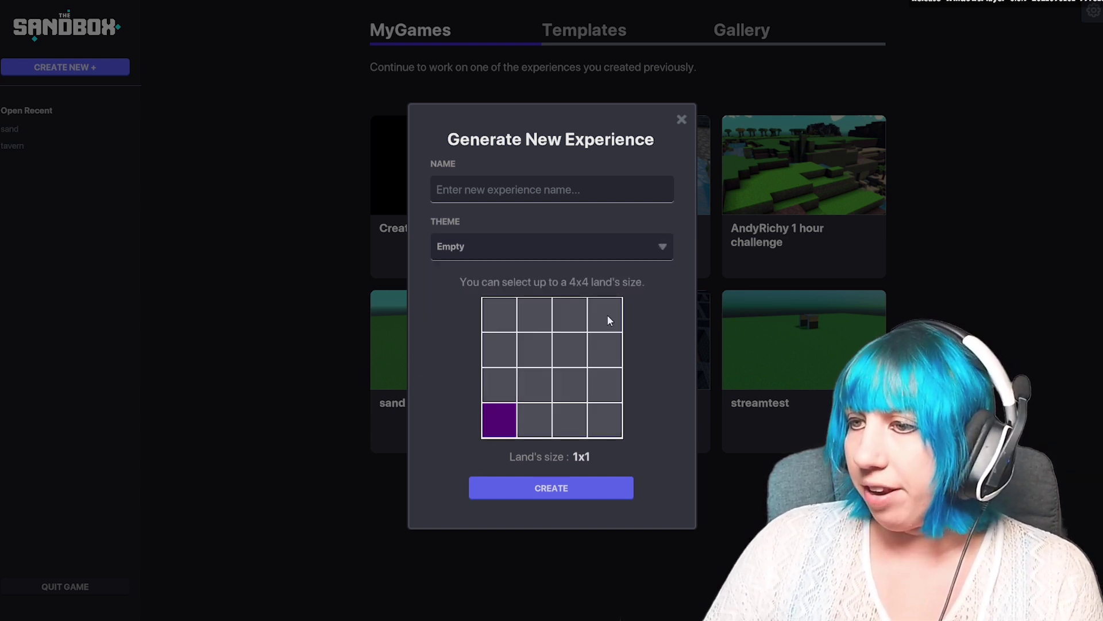
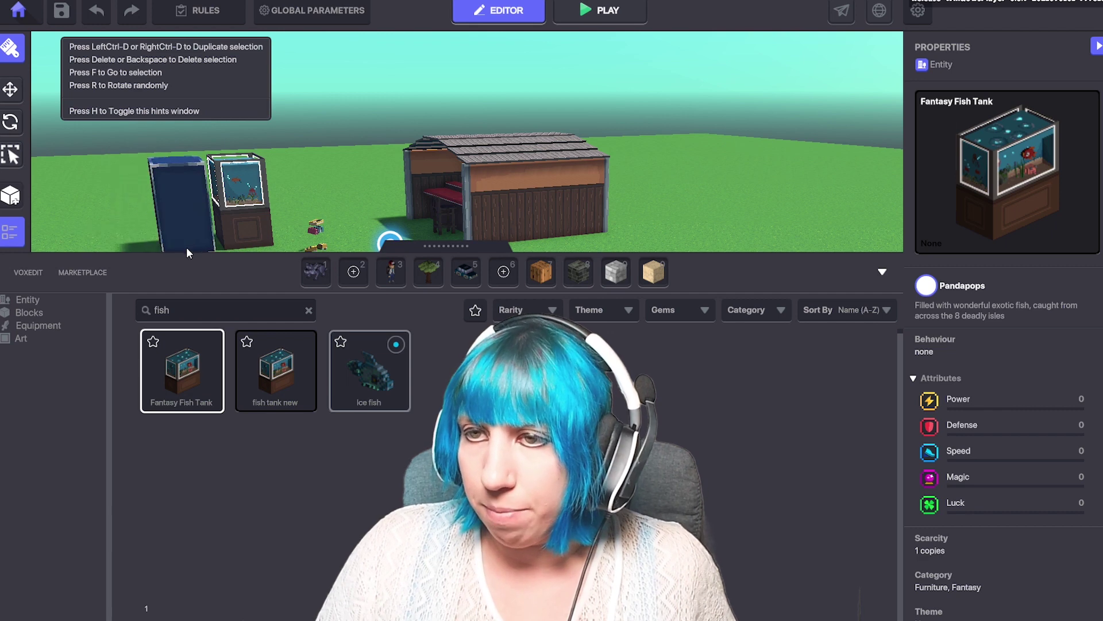
- Place the Fantasy Fish Tank beside the existing fish tank and walk around both tanks in play mode
click(238, 258)
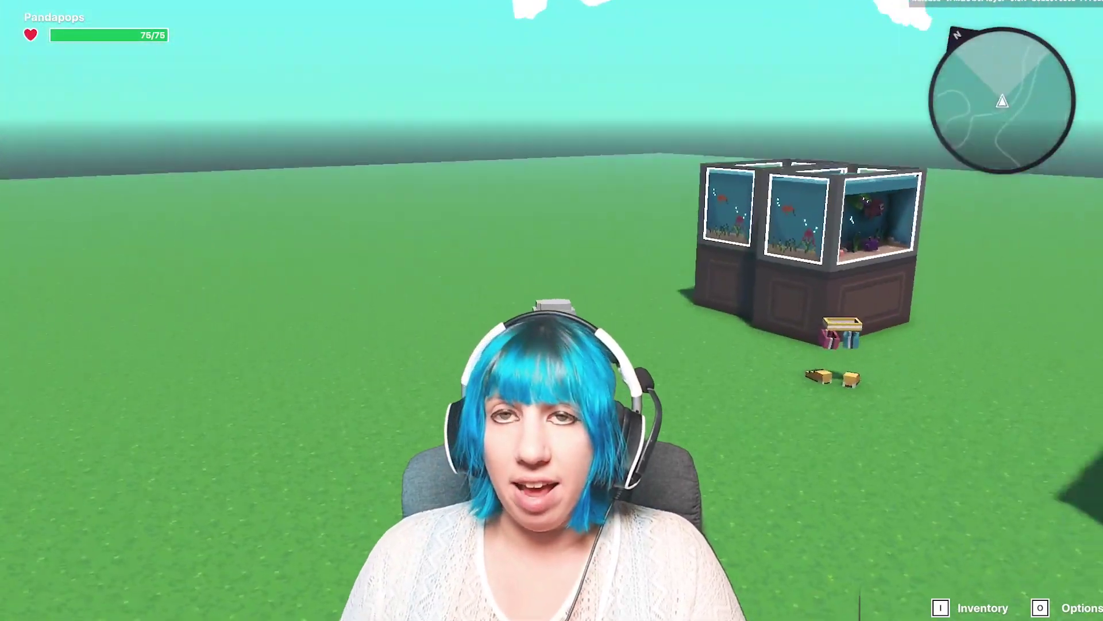
key(w)
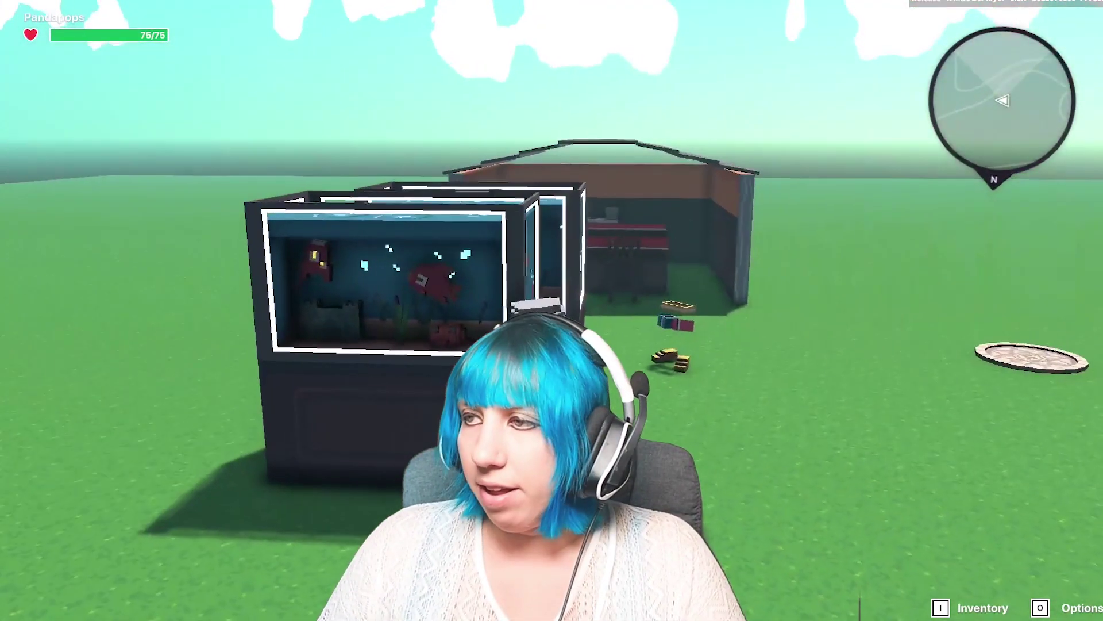
key(s)
key(w)
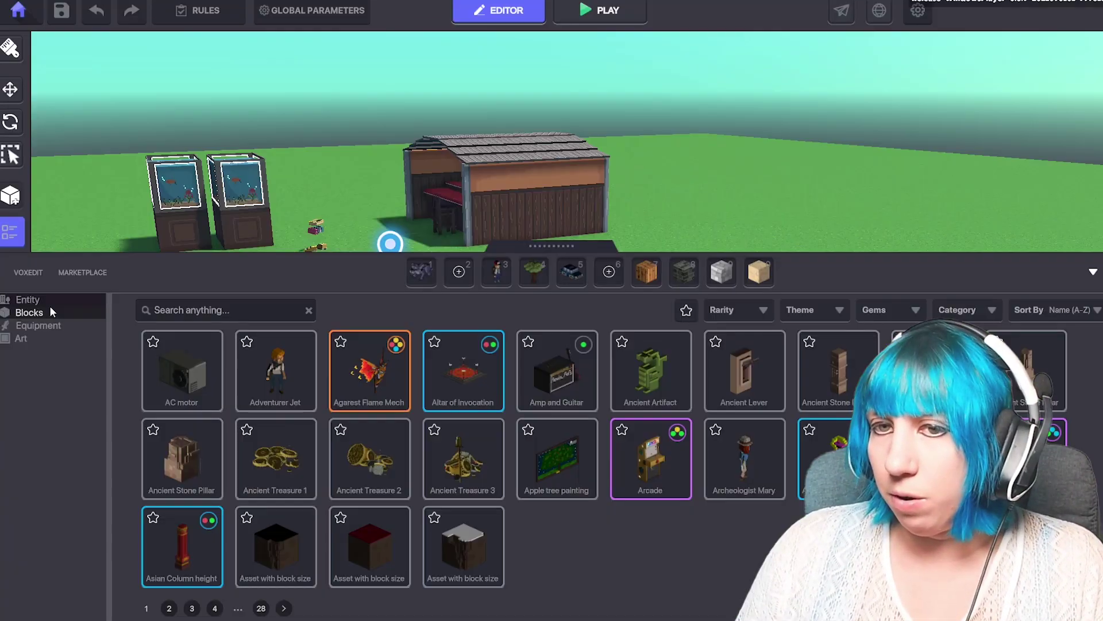
- Search the asset library for "mons" and place the Monster House and the Loch Ness Monster beyond the wooden shed
click(51, 312)
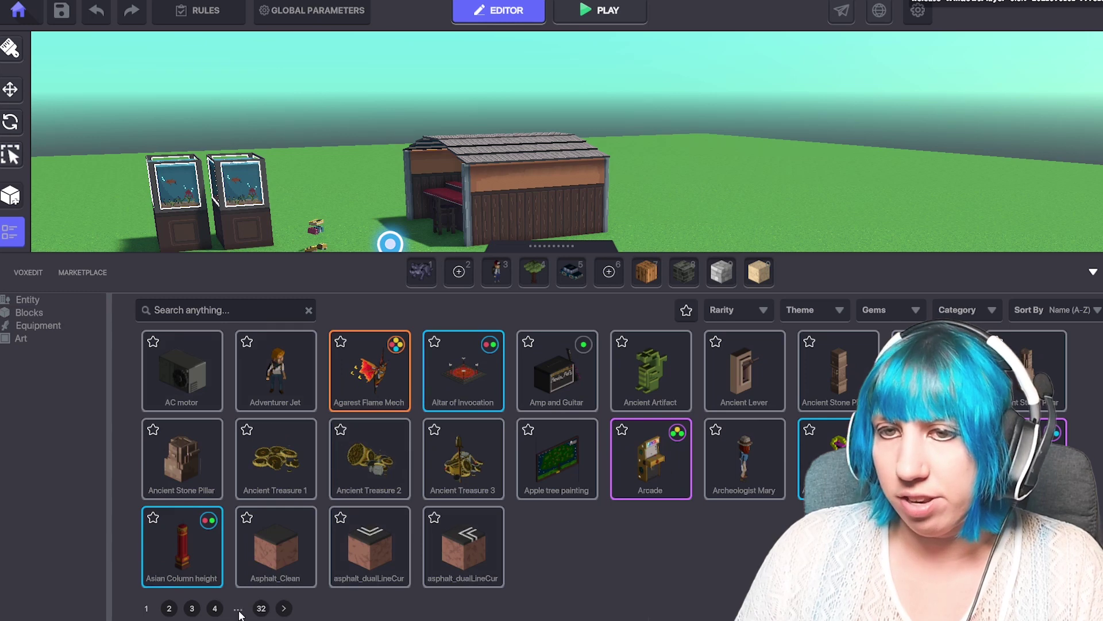
click(169, 609)
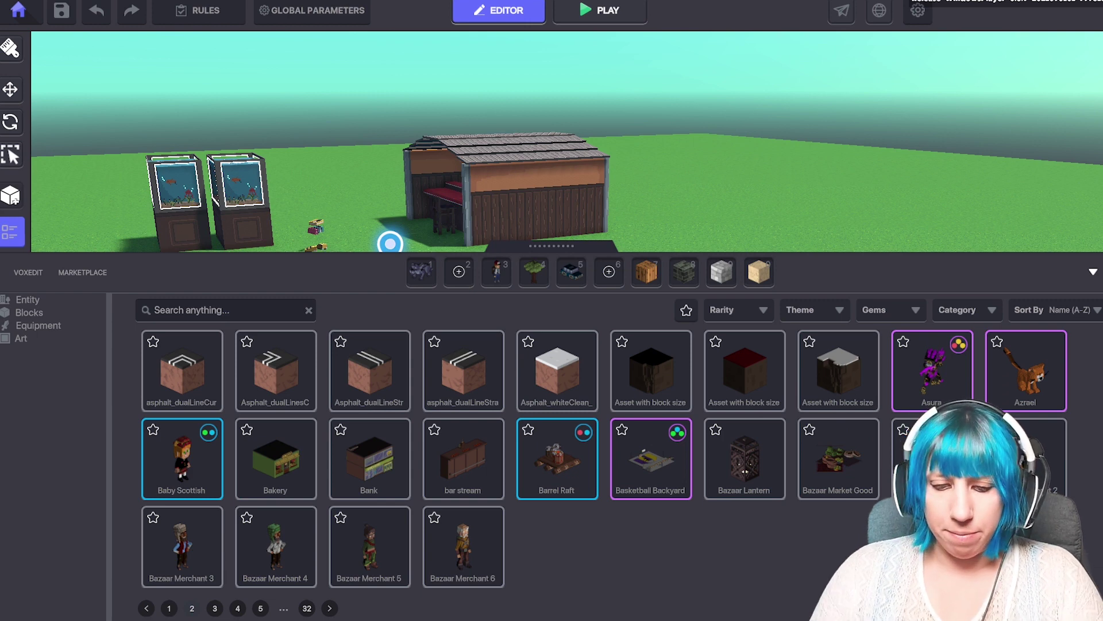
text(mons)
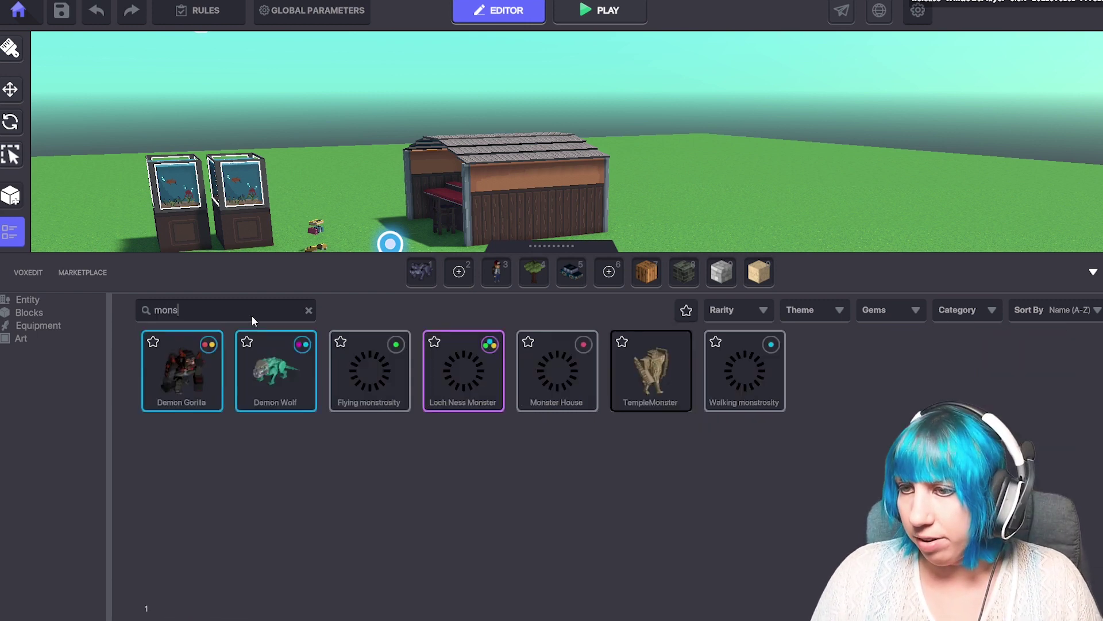
click(382, 377)
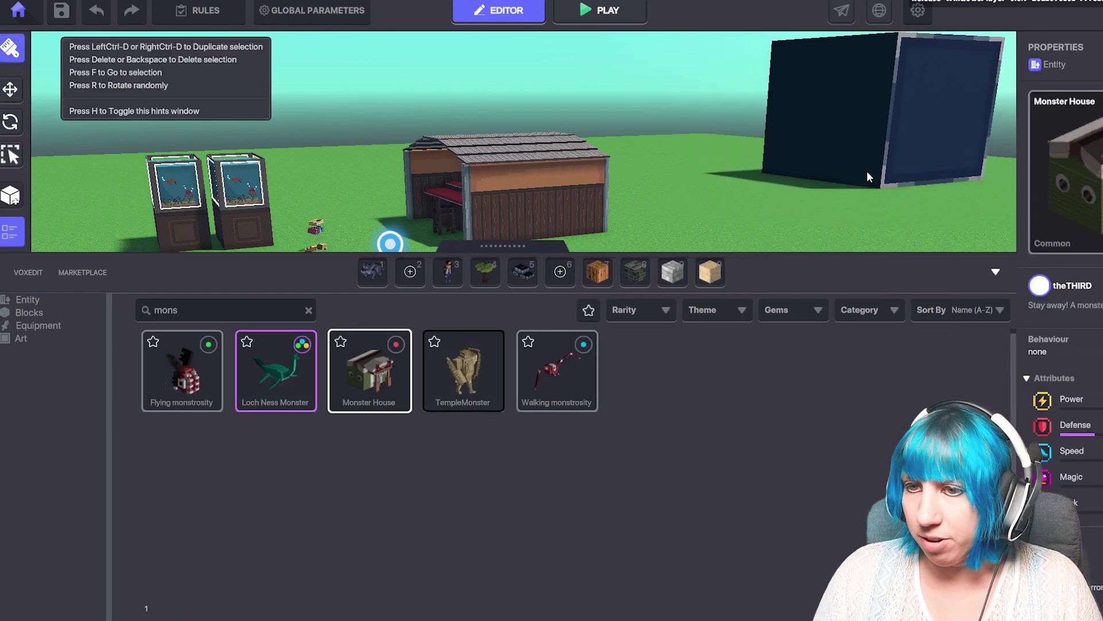
click(300, 379)
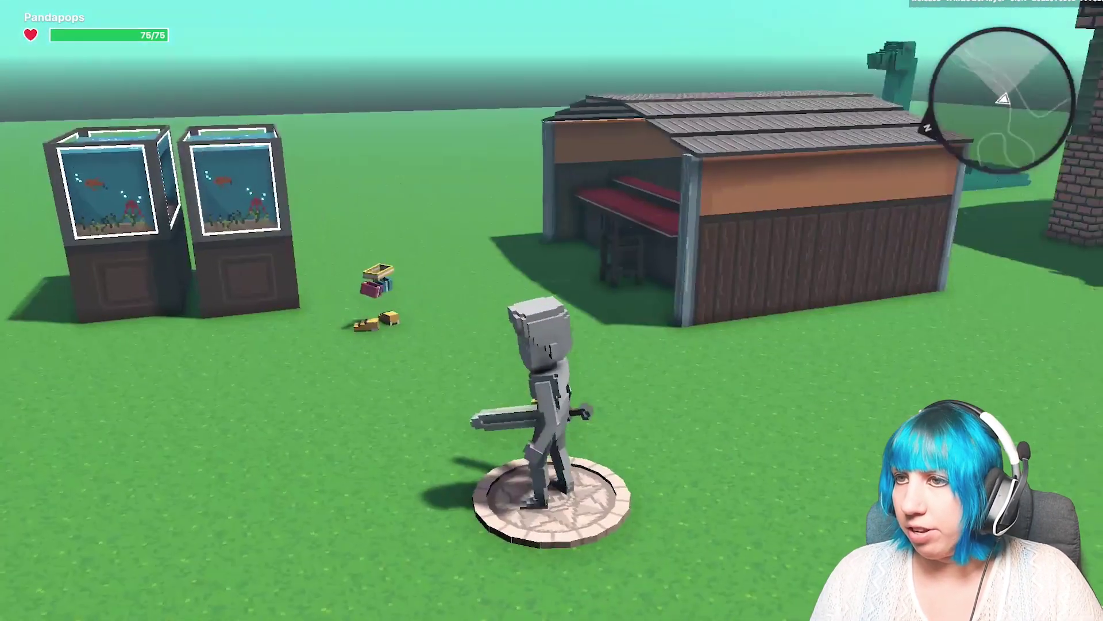
- Walk the avatar around the Monster House and Loch Ness Monster in play mode, then return to the editor
key(w)
key(w)
key(1)
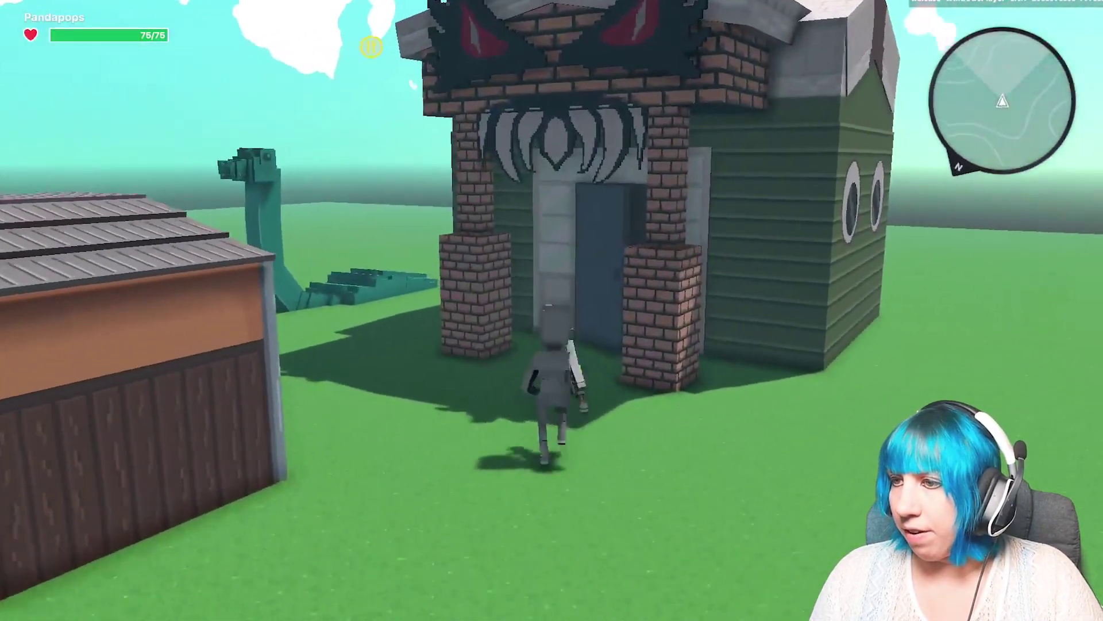
key(w)
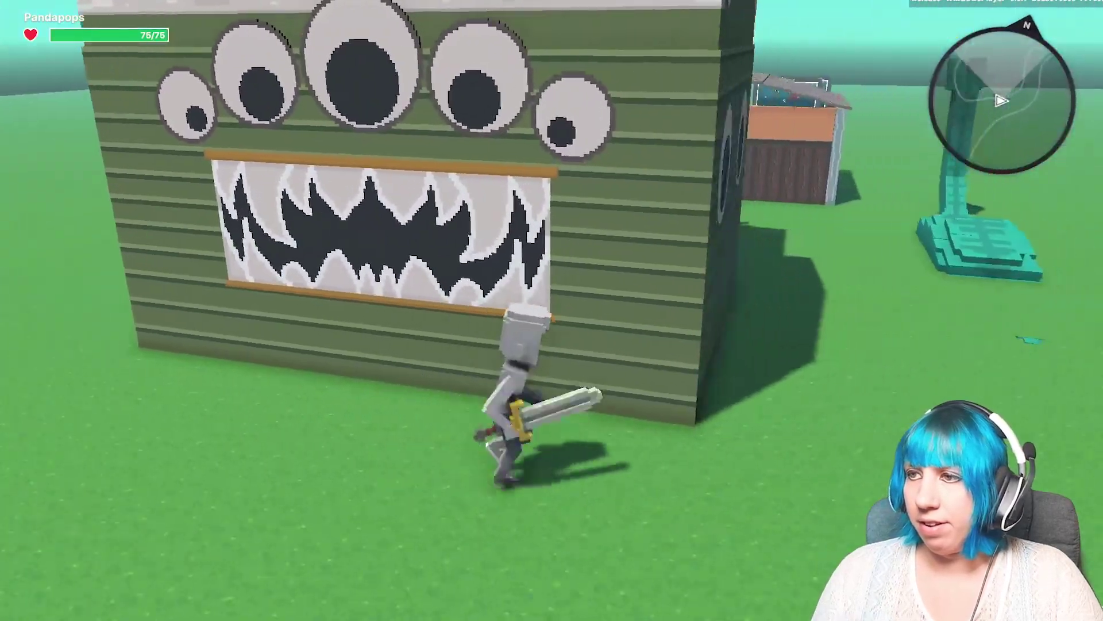
key(w)
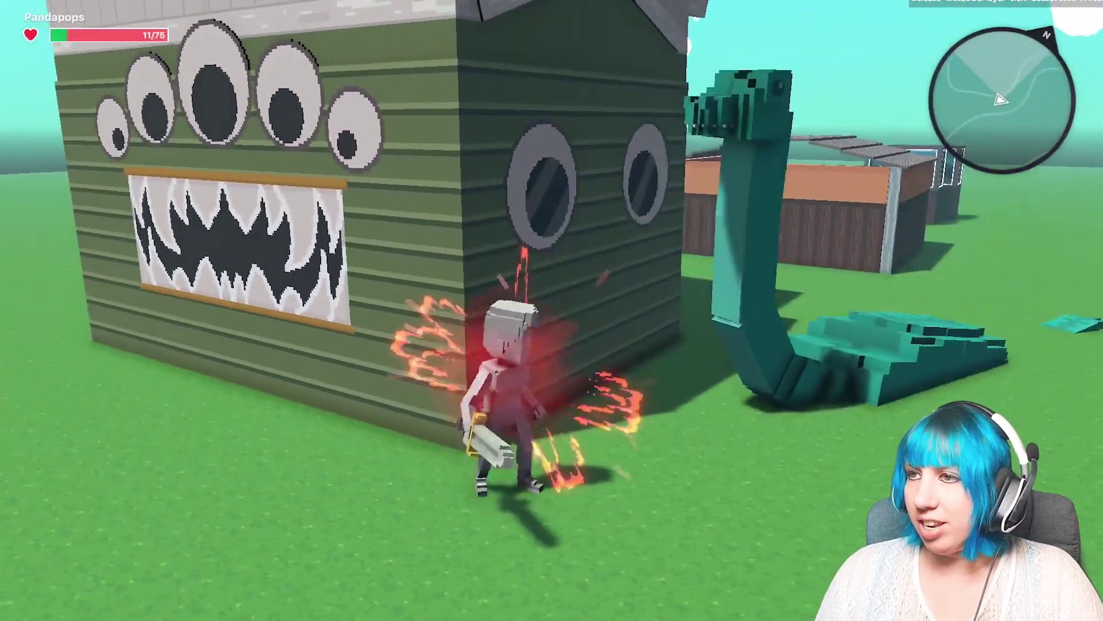
key(w)
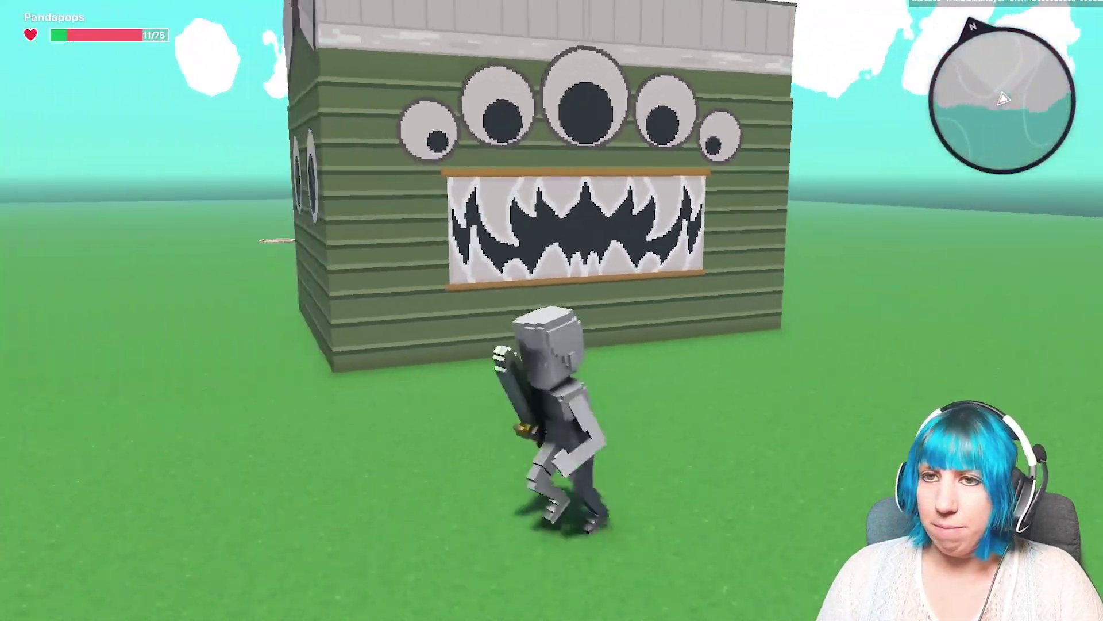
key(w)
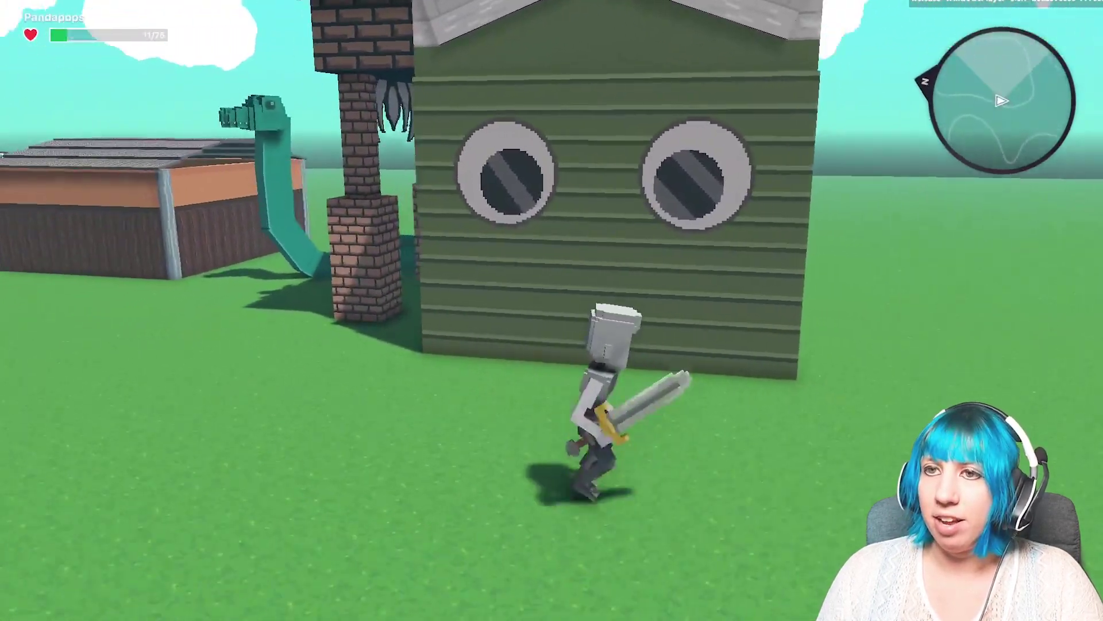
key(w)
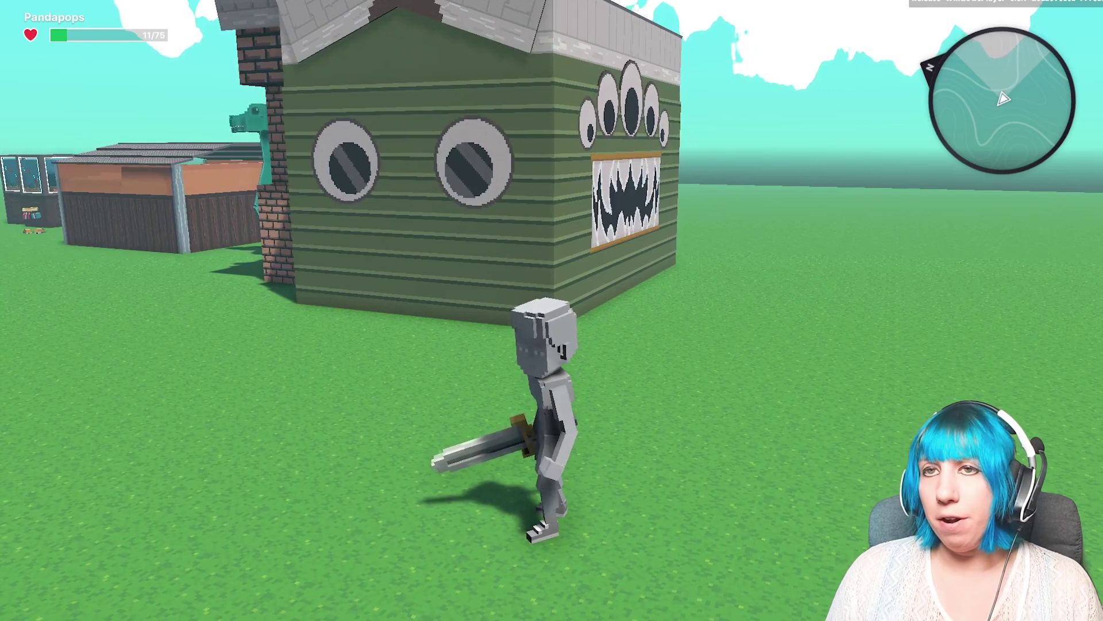
key(Escape)
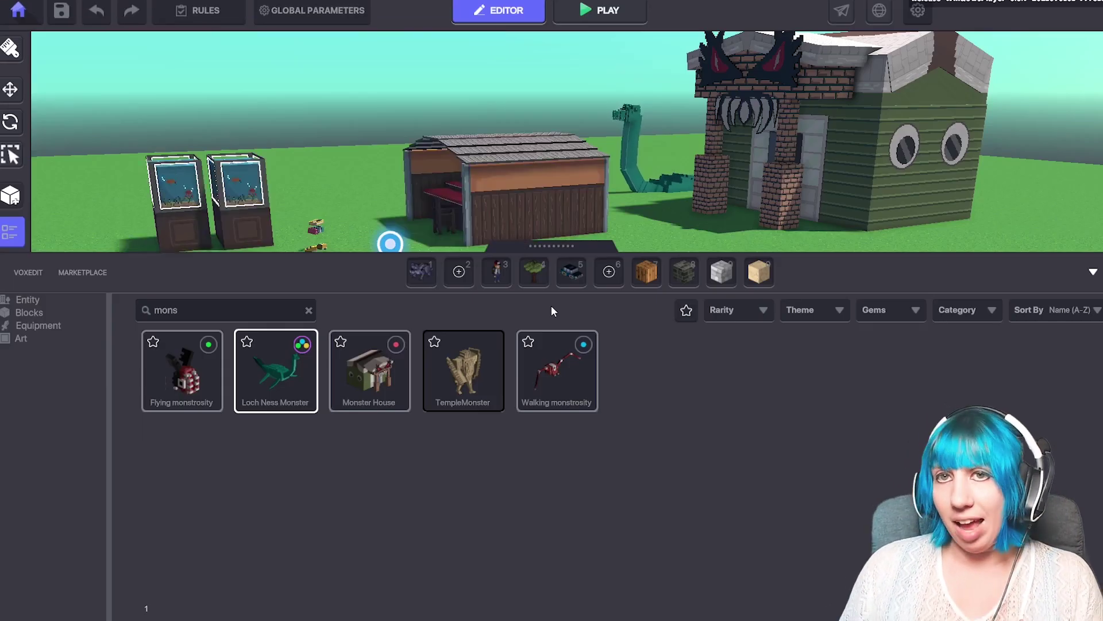